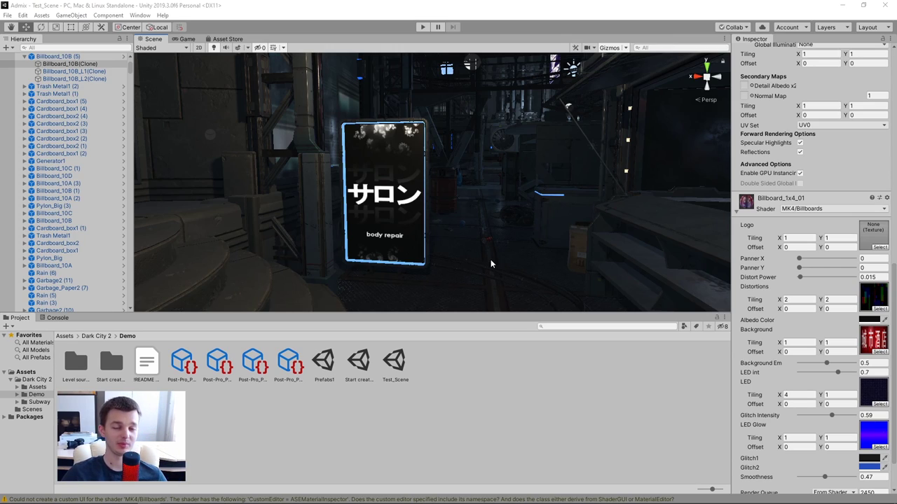
Step: Look around the SuperCola billboard scene, then start Admix developer sign-up with Get Started on admix.in
scroll(490, 264, up, 1)
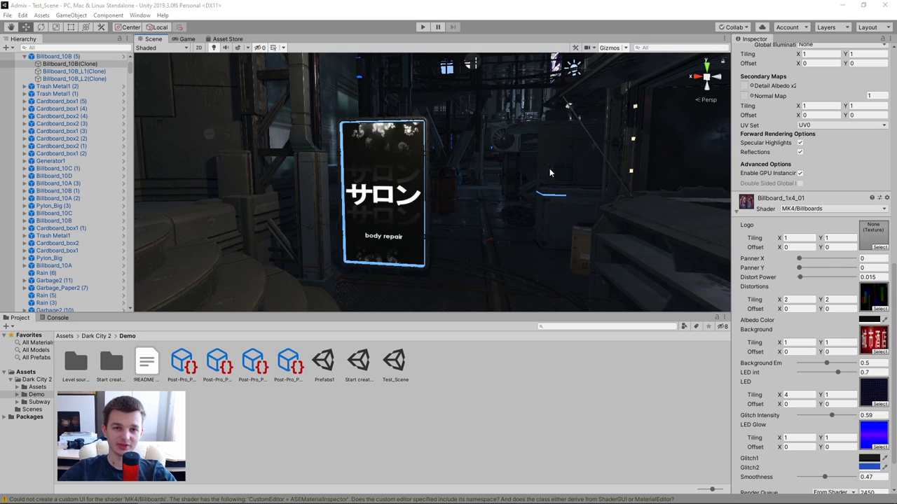
mouse_move(549, 168)
right_down()
mouse_move(485, 176)
mouse_move(511, 138)
mouse_move(544, 181)
right_up()
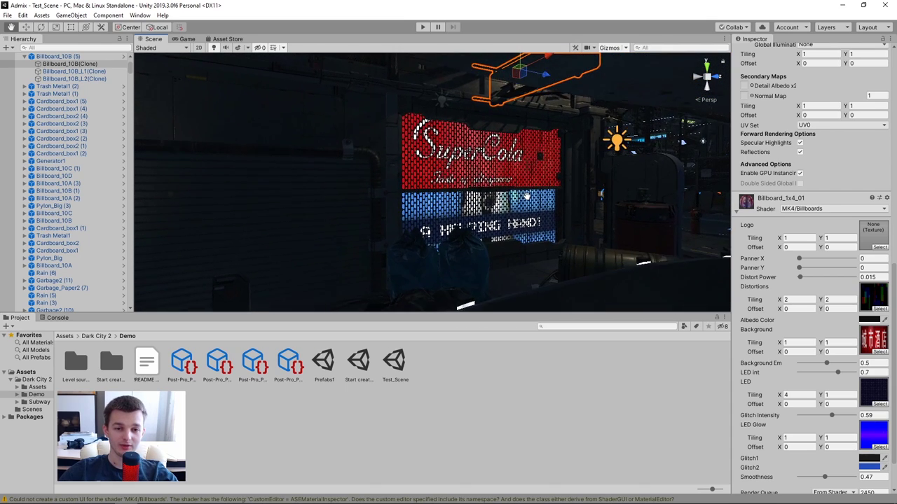
right_drag(545, 180, 531, 203)
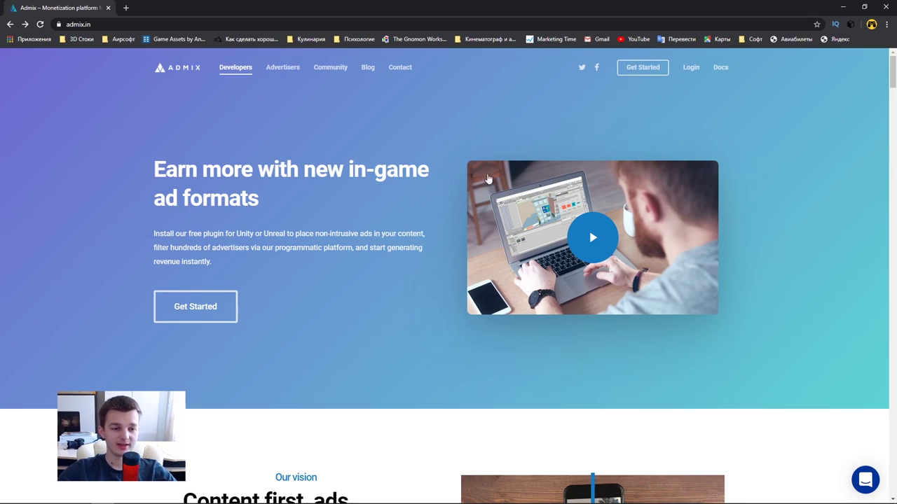
click(199, 306)
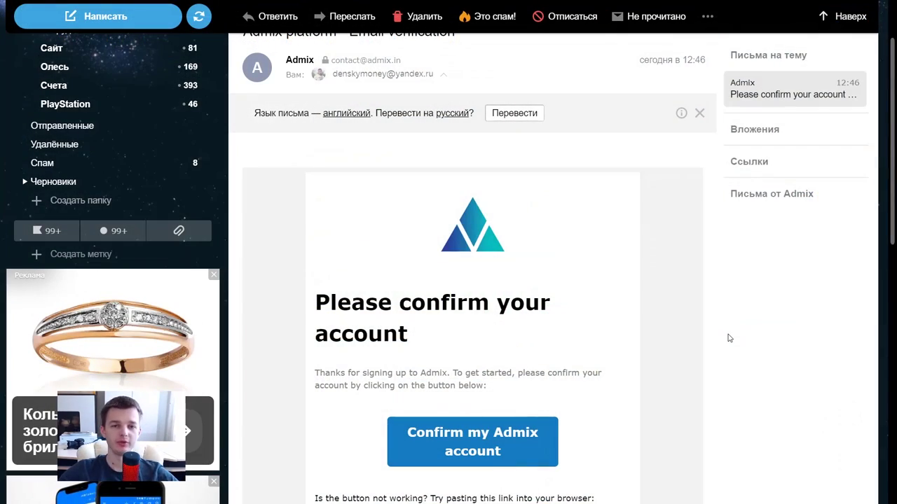
Step: Confirm the Admix account from the Yandex Mail verification link and continue to login
click(512, 447)
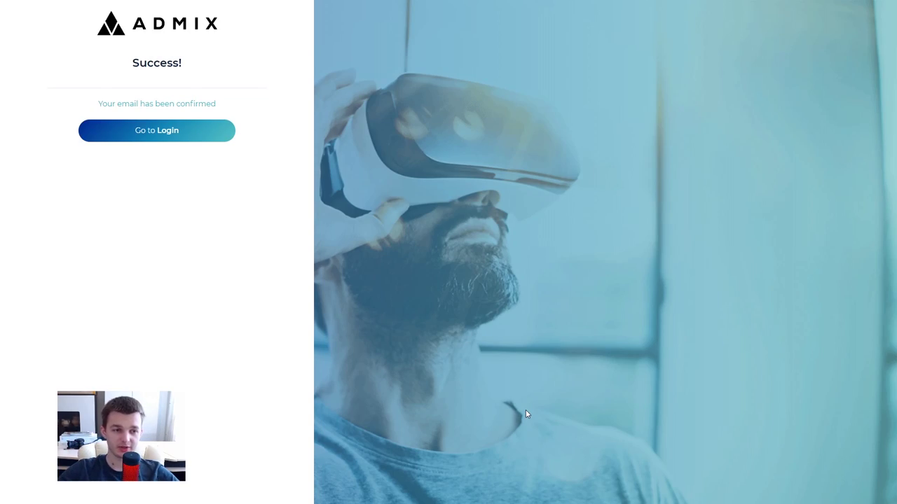
click(196, 126)
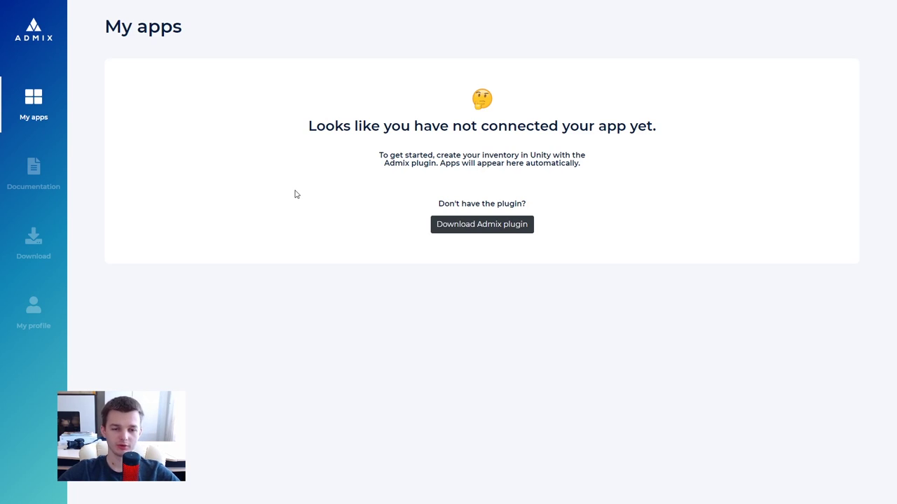
Step: Download the Admix.Unity_Rev.1.8.5.6 plugin package for Unity from the dashboard
click(496, 227)
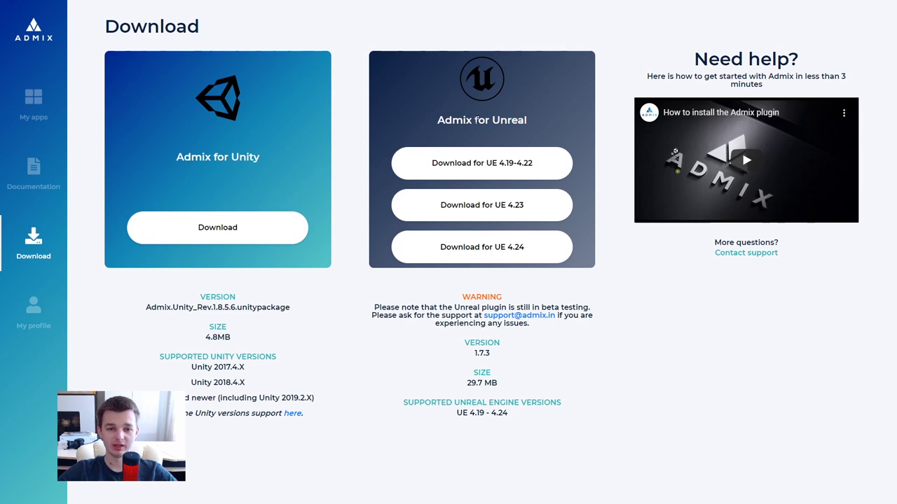
click(268, 236)
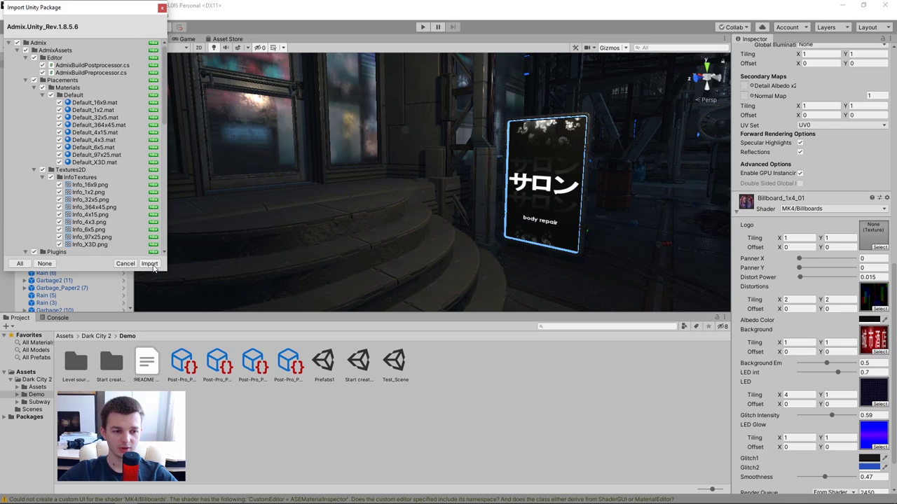
Step: Import the Admix package, open the Admix window from its menu, and log in
click(156, 266)
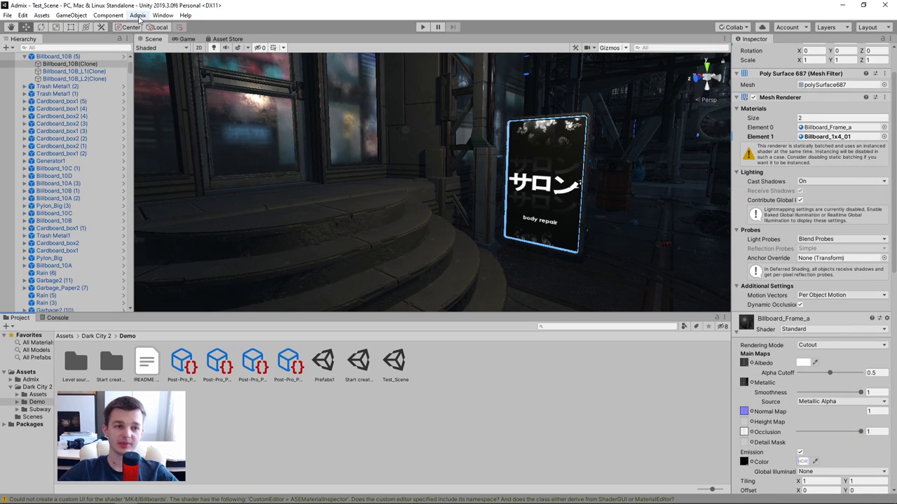
click(138, 15)
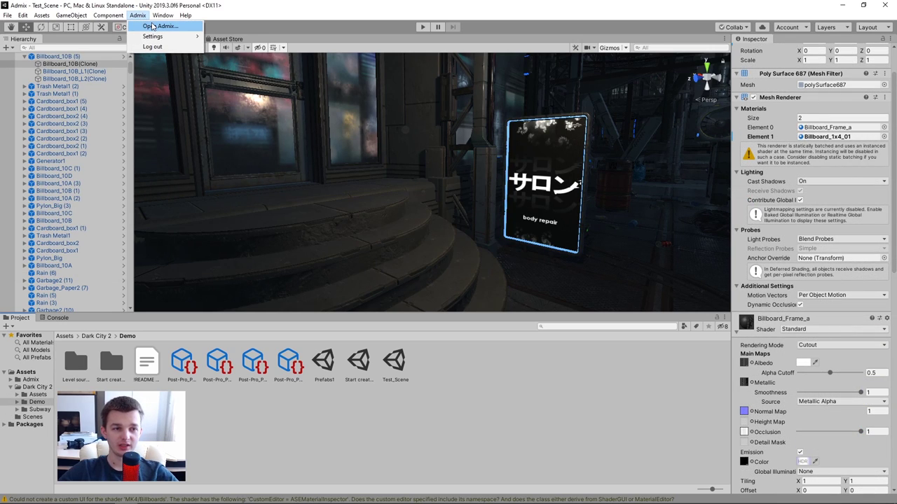
click(152, 25)
drag(103, 8, 289, 104)
click(318, 172)
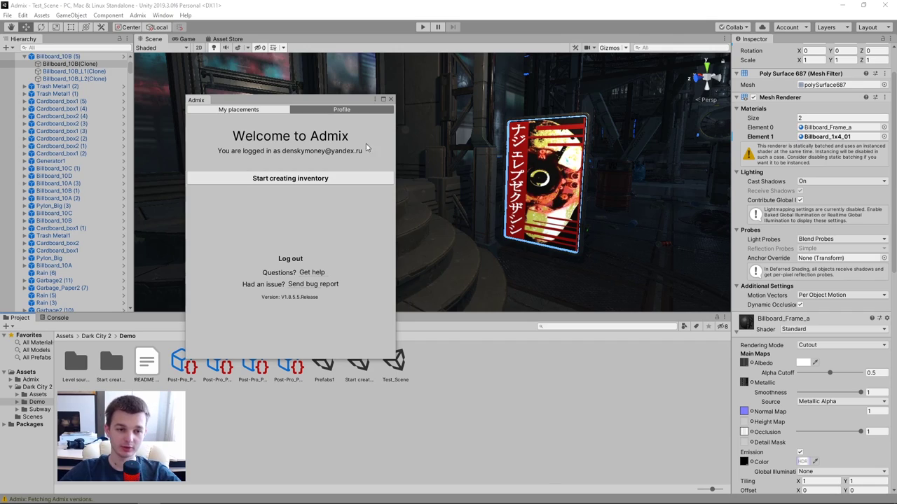
Step: Start the placement inventory and add a 6:5 AdmixBanner beside the neon billboard
click(328, 179)
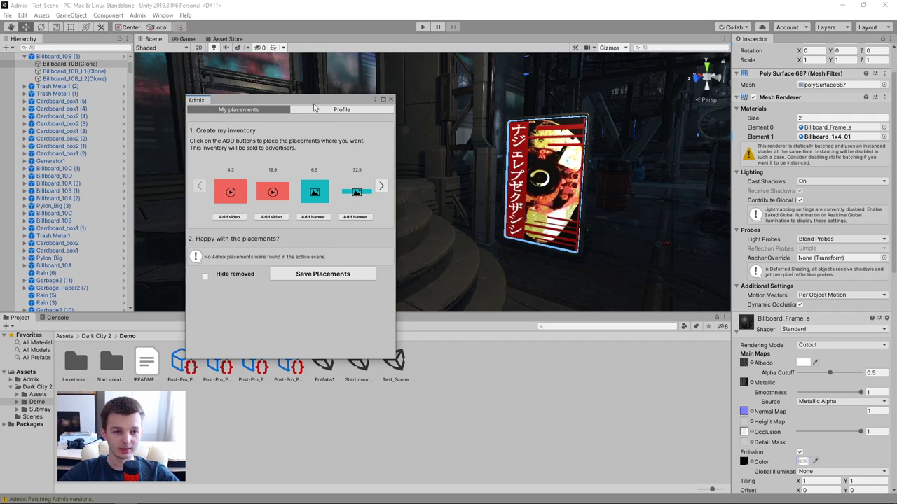
drag(348, 103, 555, 91)
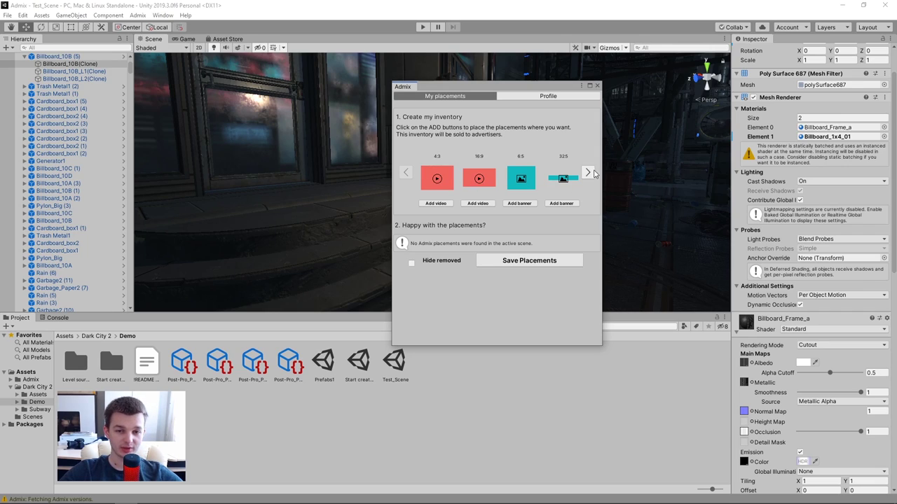
click(588, 173)
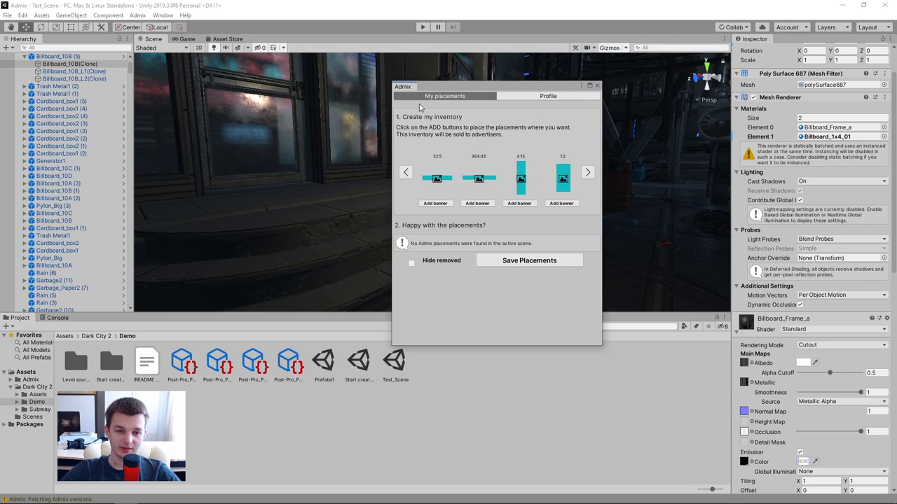
click(404, 173)
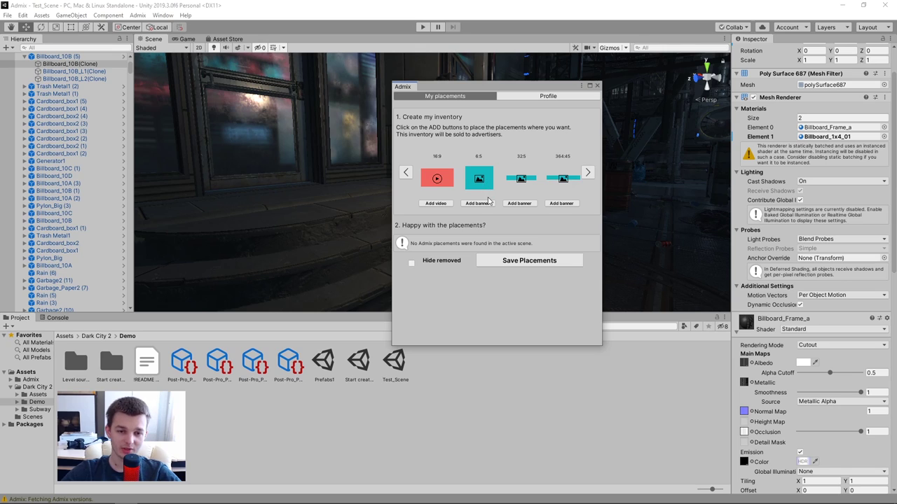
click(478, 203)
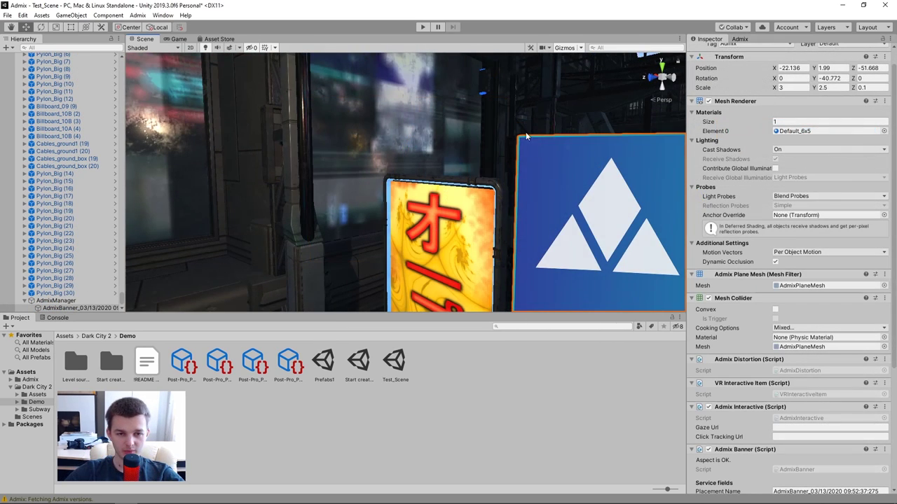
Step: Frame the banner, slide it left, rotate it to face the camera, and undo a trial enlargement
key(f)
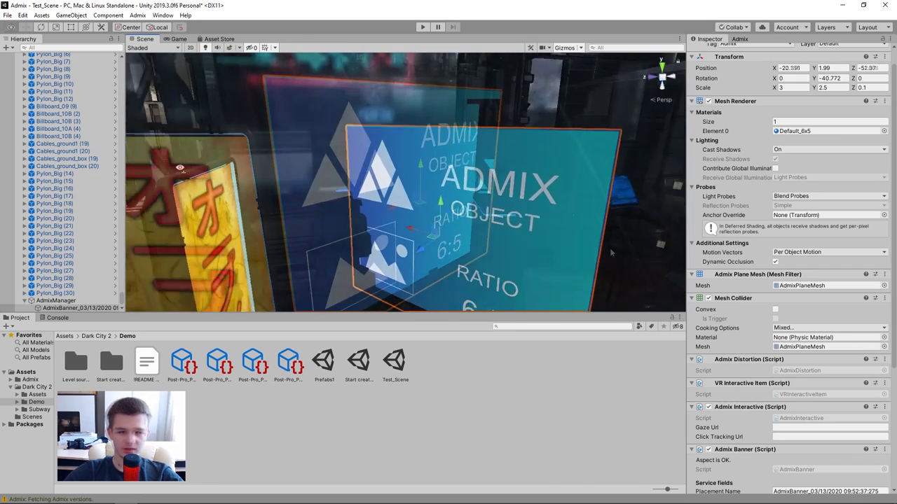
mouse_move(431, 226)
mouse_down()
mouse_move(352, 225)
mouse_move(337, 194)
mouse_up()
key(e)
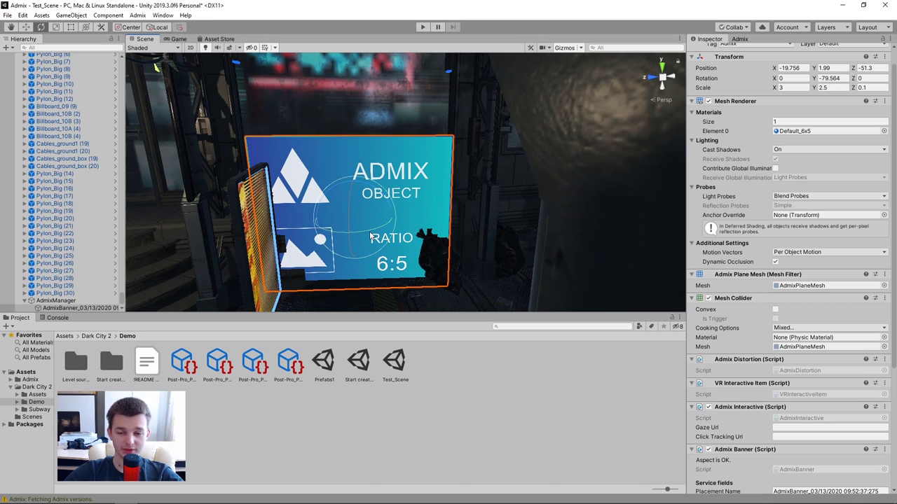
key(r)
drag(354, 218, 434, 180)
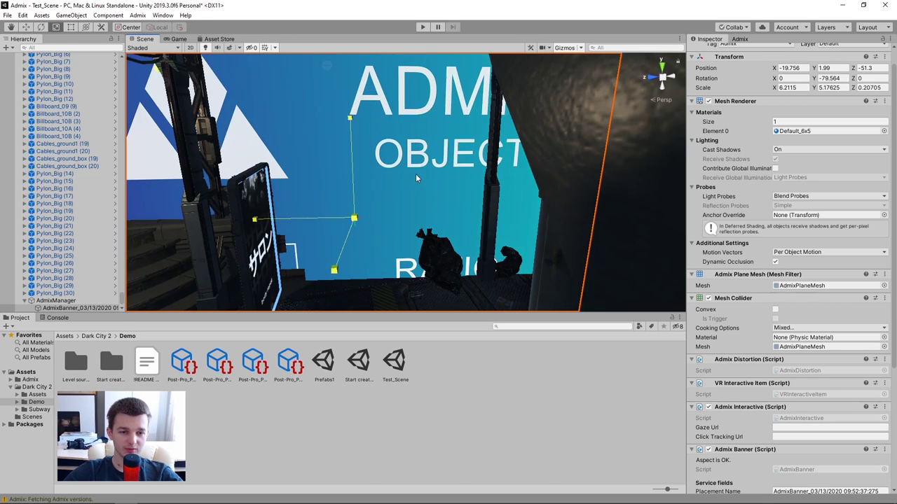
key(ctrl+z)
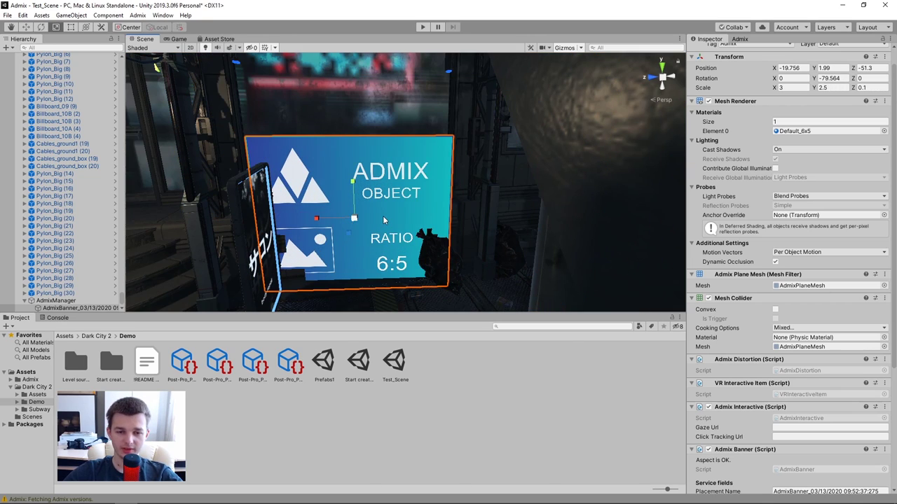
Step: Raise the banner among the neon signs, undo the last transform change, and check its placement
key(w)
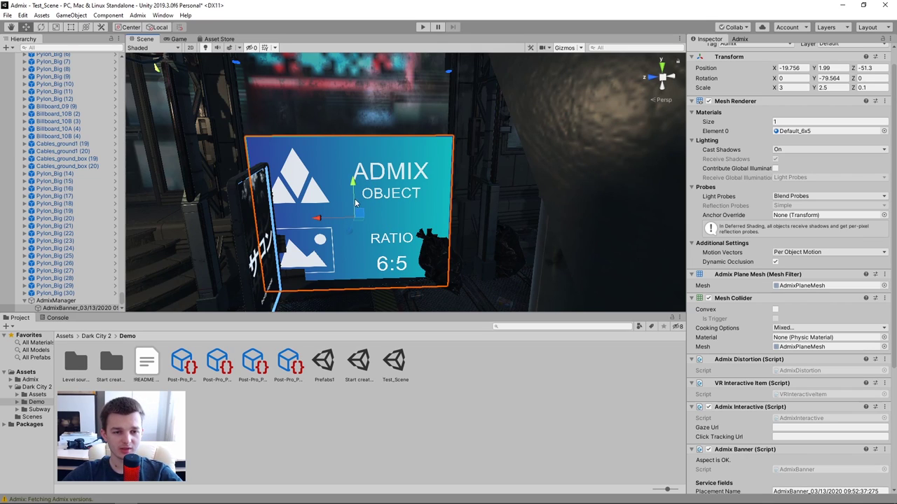
mouse_move(353, 192)
mouse_down()
mouse_move(346, 98)
mouse_move(447, 173)
mouse_move(513, 120)
mouse_move(578, 85)
mouse_up()
alt+drag(452, 155, 382, 47)
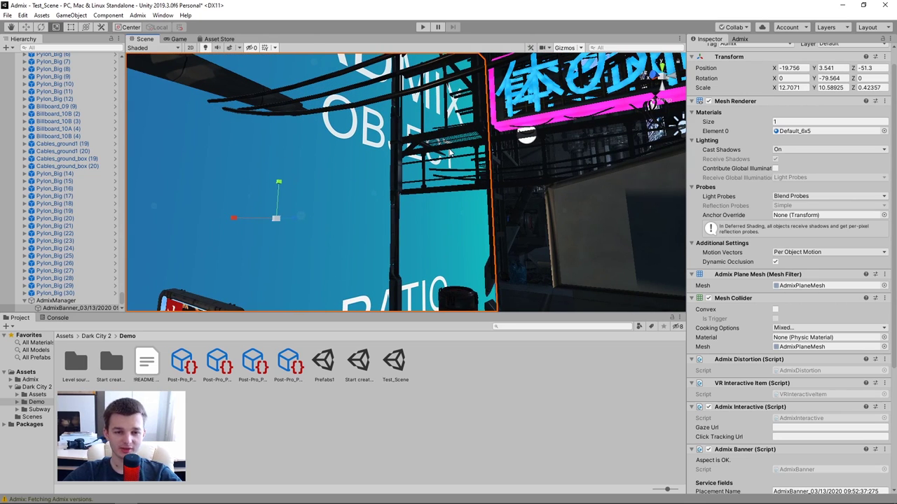
mouse_move(450, 153)
alt+mouse_down()
mouse_move(277, 201)
mouse_move(459, 151)
alt+mouse_up()
key(ctrl+z)
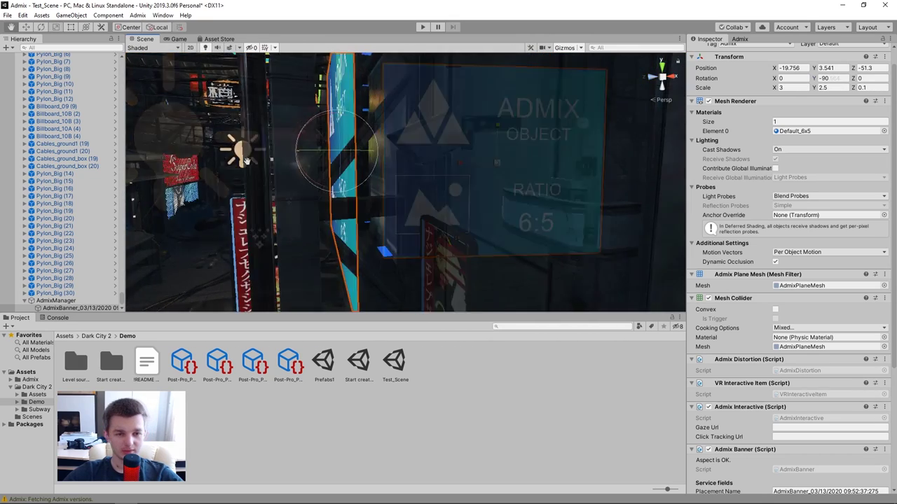
mouse_move(247, 161)
alt+mouse_down()
mouse_move(336, 194)
mouse_move(229, 187)
mouse_move(435, 102)
alt+mouse_up()
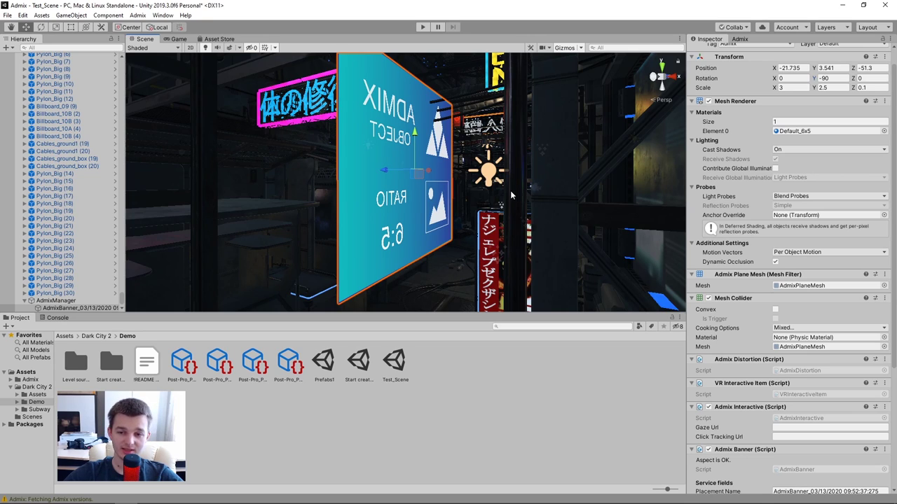
Step: Switch the banner's Default_6x5 material to the Standard shader
click(659, 72)
scroll(704, 95, down, 5)
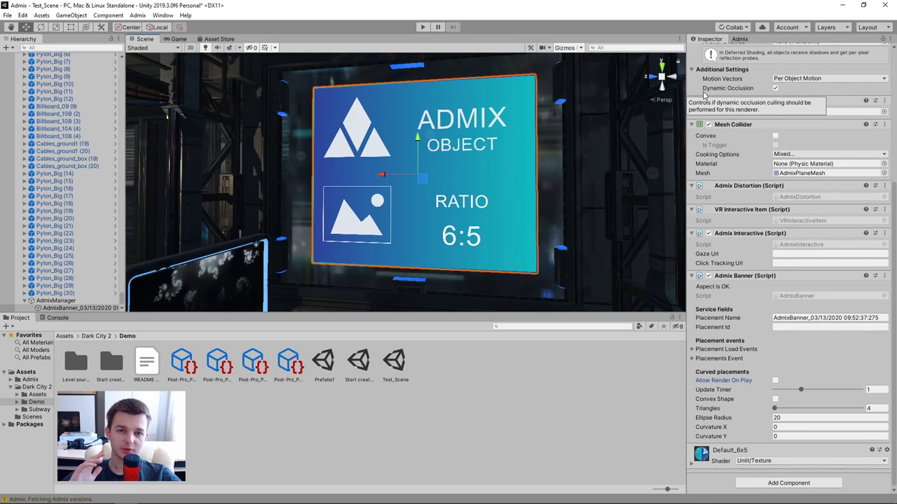
click(788, 264)
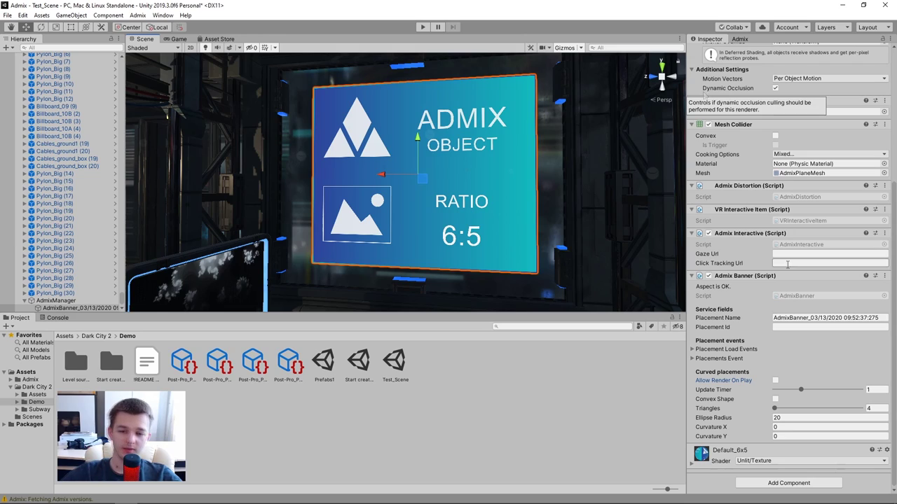
click(692, 468)
scroll(701, 462, down, 2)
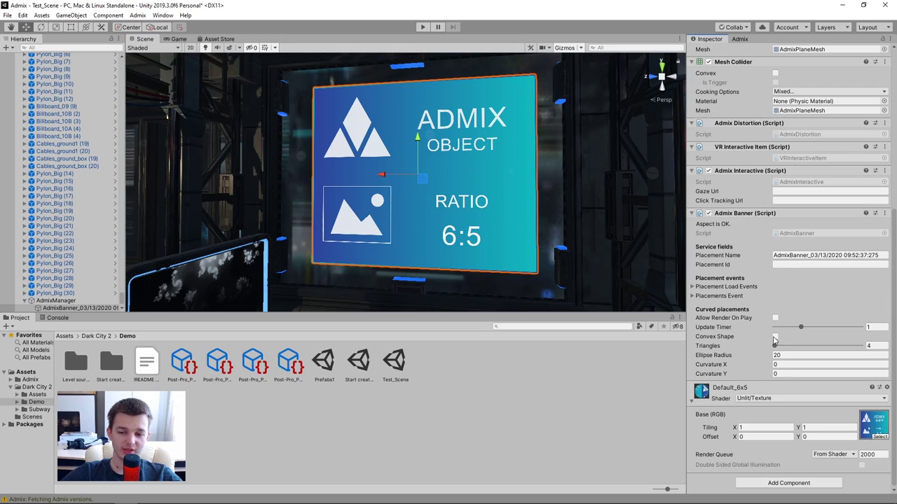
click(802, 400)
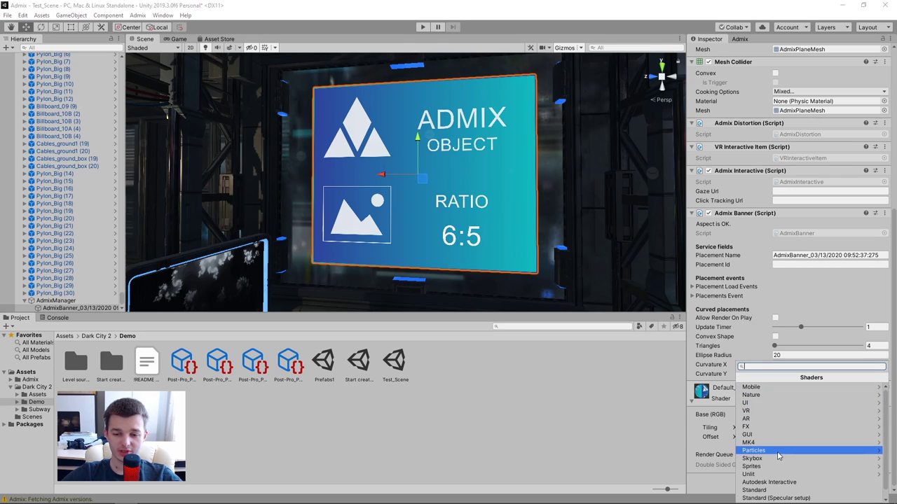
scroll(767, 484, down, 1)
click(767, 482)
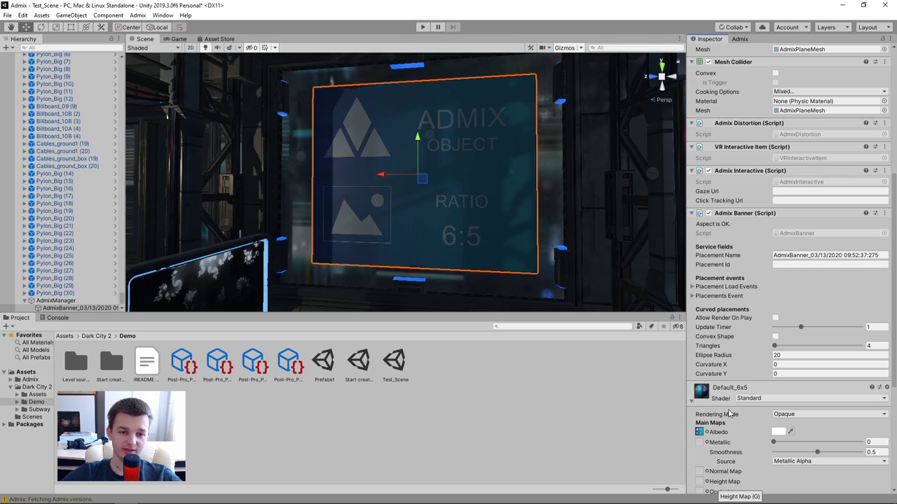
Step: Bring the Scene view in close and head-on to the banner in its dark wall panel
right_drag(483, 169, 558, 191)
middle_drag(502, 174, 488, 194)
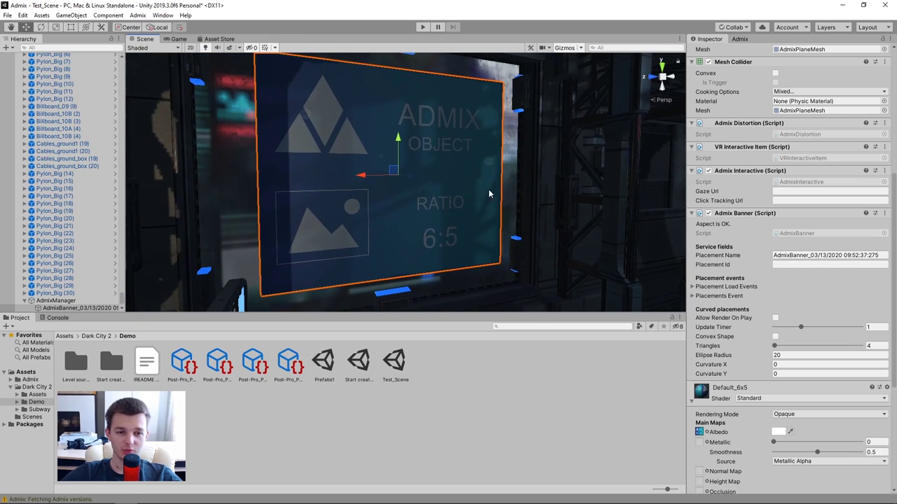
middle_drag(410, 180, 426, 138)
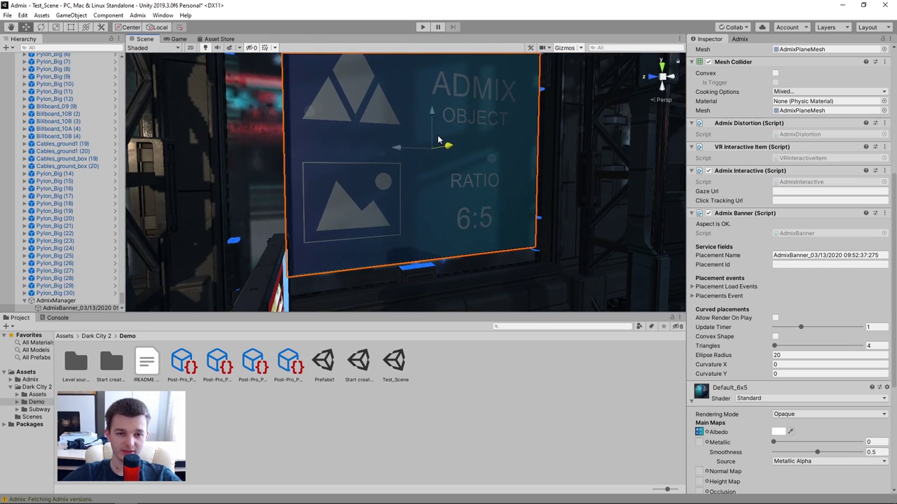
middle_drag(537, 121, 386, 153)
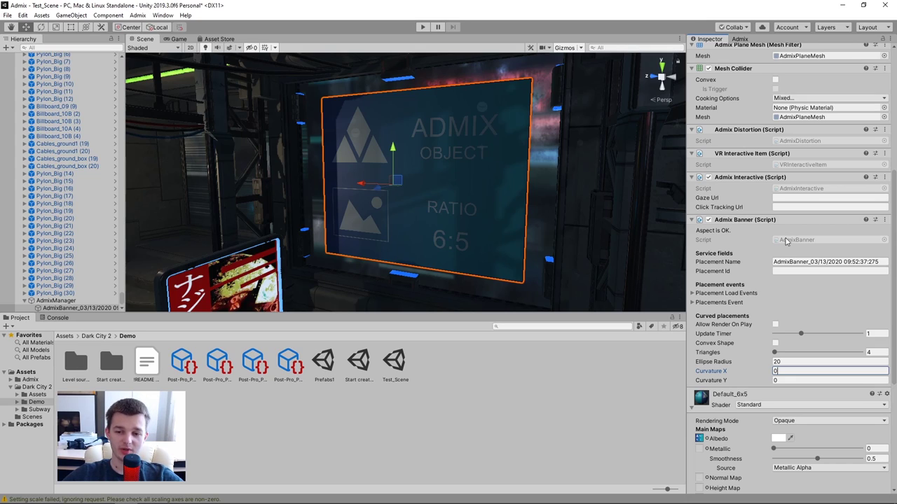
Step: Curve the banner horizontally with Curvature X 8 and raise its triangle count to smooth it
drag(737, 375, 767, 372)
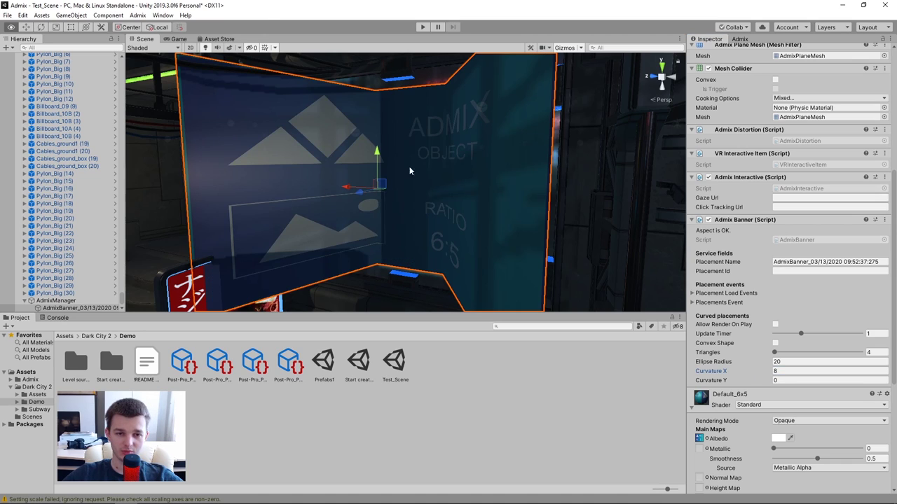
right_drag(409, 166, 518, 201)
key(f)
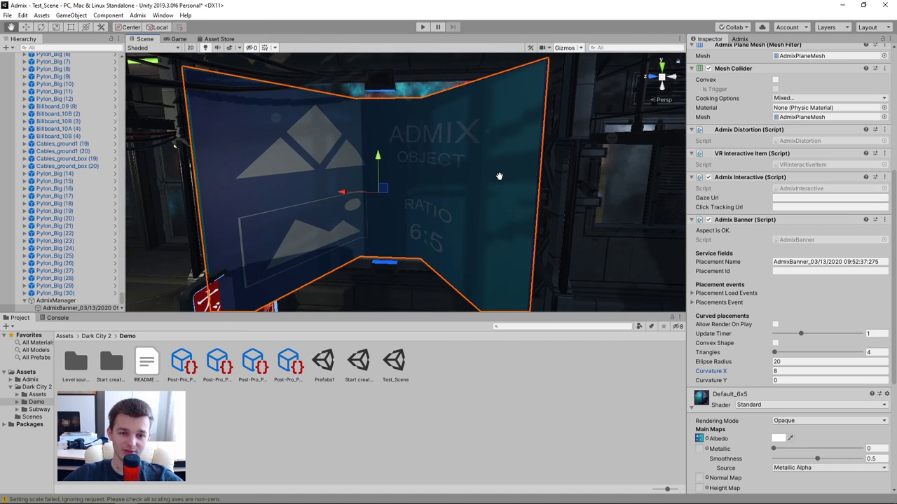
scroll(457, 159, up, 2)
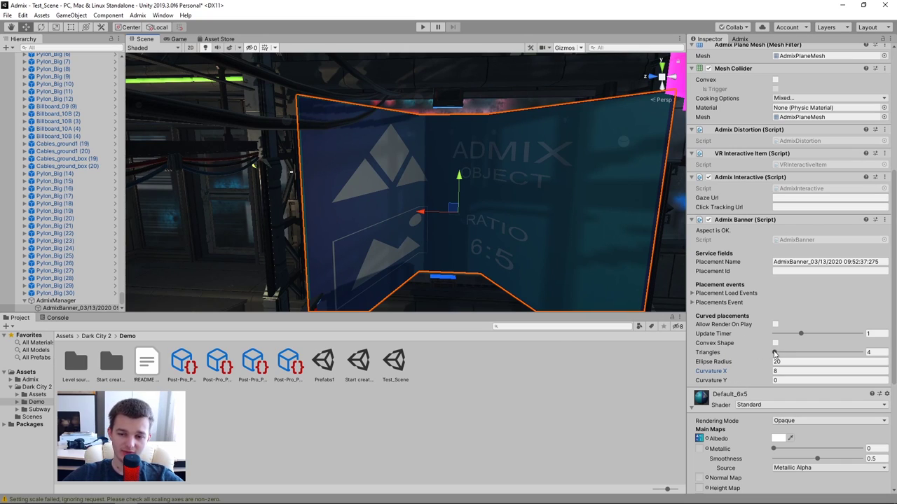
drag(775, 353, 821, 352)
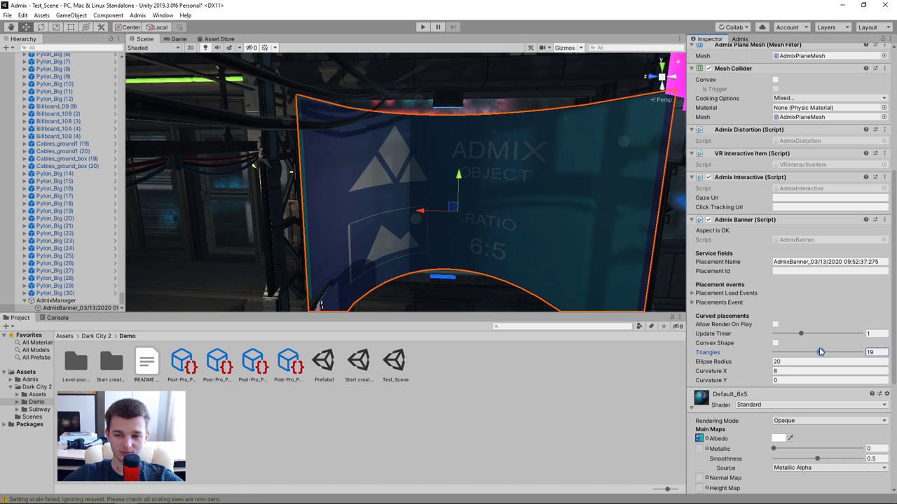
right_drag(554, 210, 640, 225)
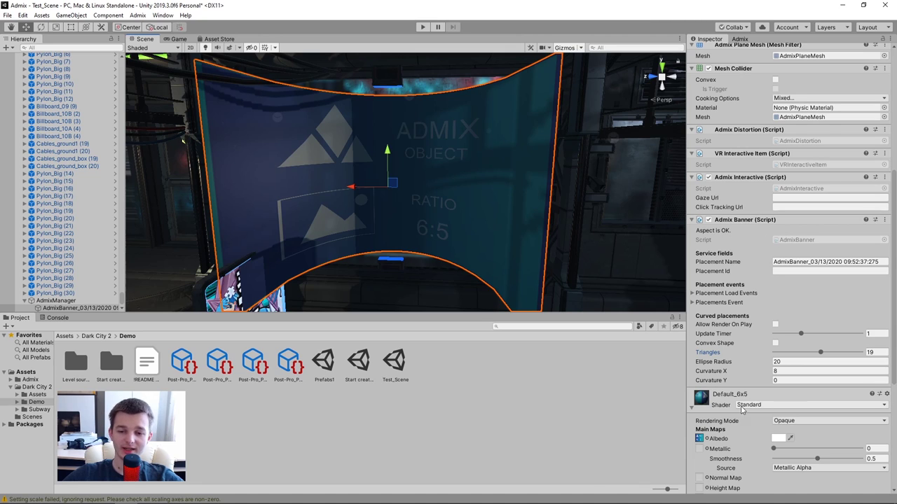
Step: Return the material to Unlit/Texture, tick Convex Shape, and set Curvature Y to -6.69
mouse_move(491, 143)
right_down()
mouse_move(493, 176)
mouse_move(432, 170)
right_up()
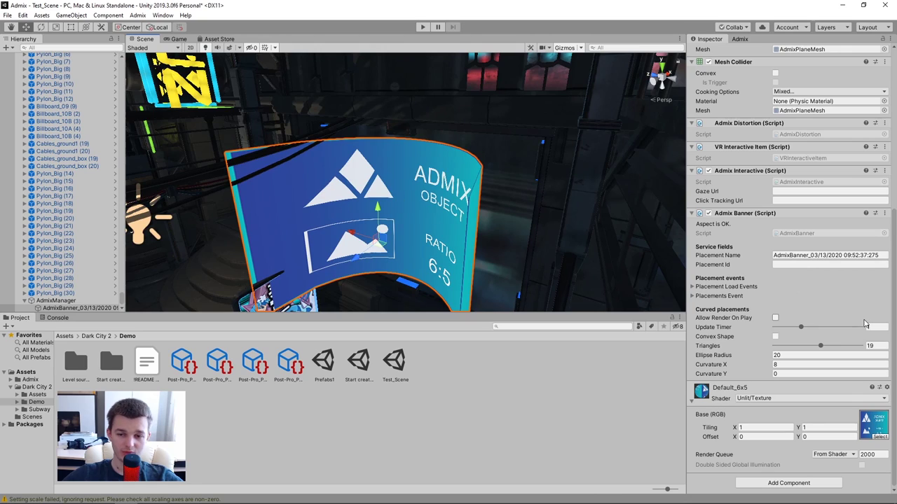
click(775, 338)
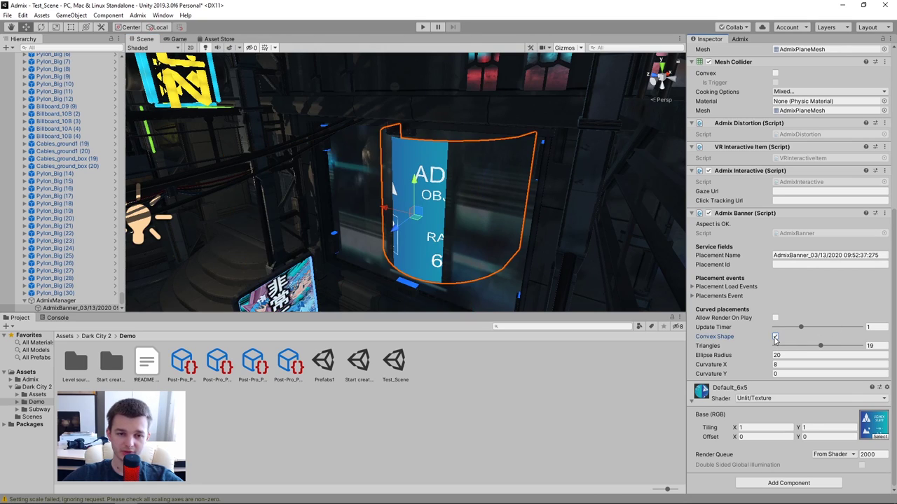
key(f)
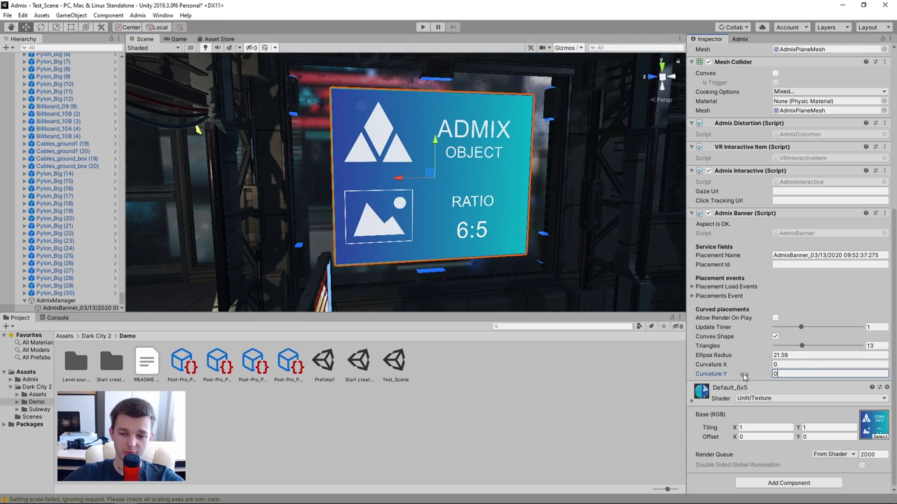
drag(719, 375, 637, 365)
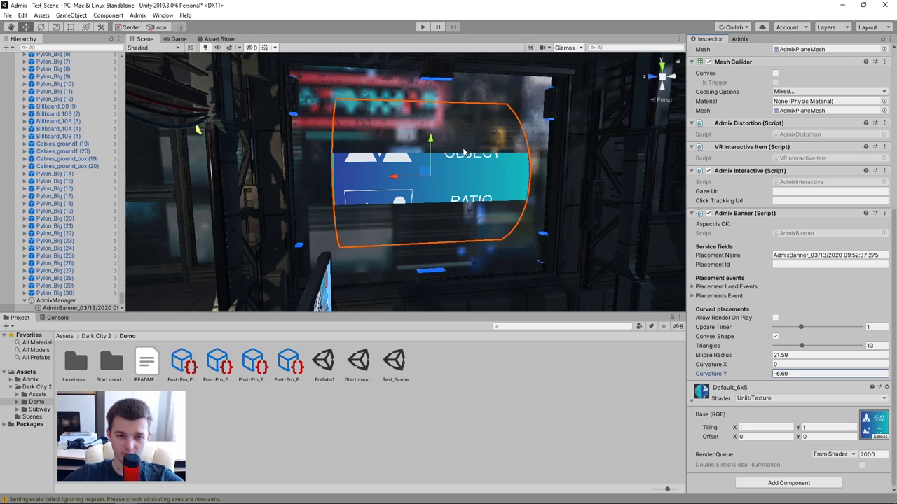
alt+drag(430, 178, 492, 211)
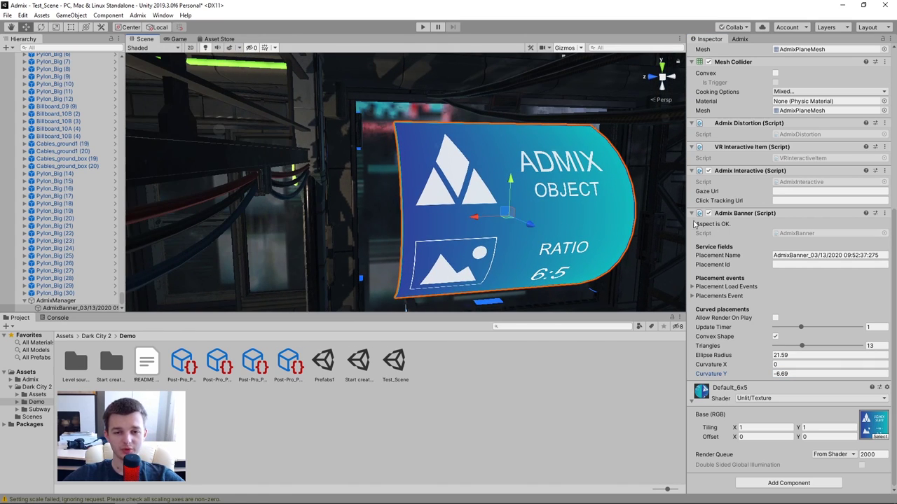
alt+drag(517, 225, 582, 217)
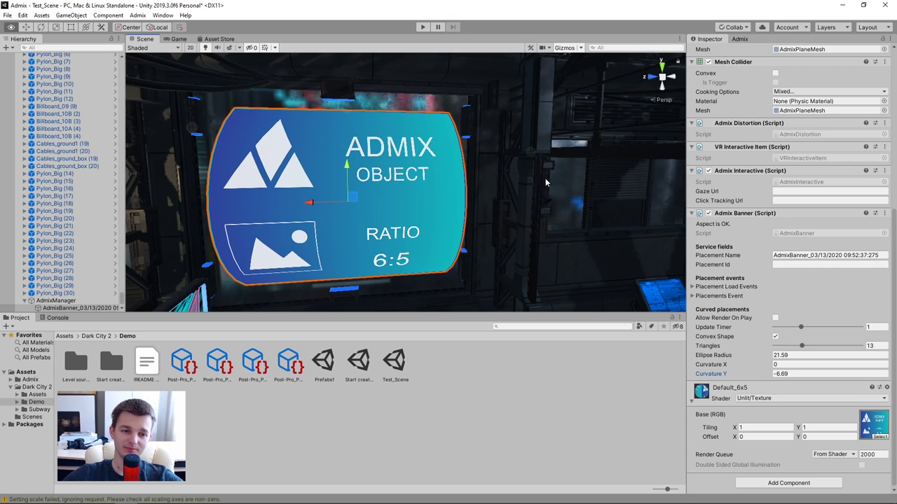
alt+drag(545, 178, 458, 209)
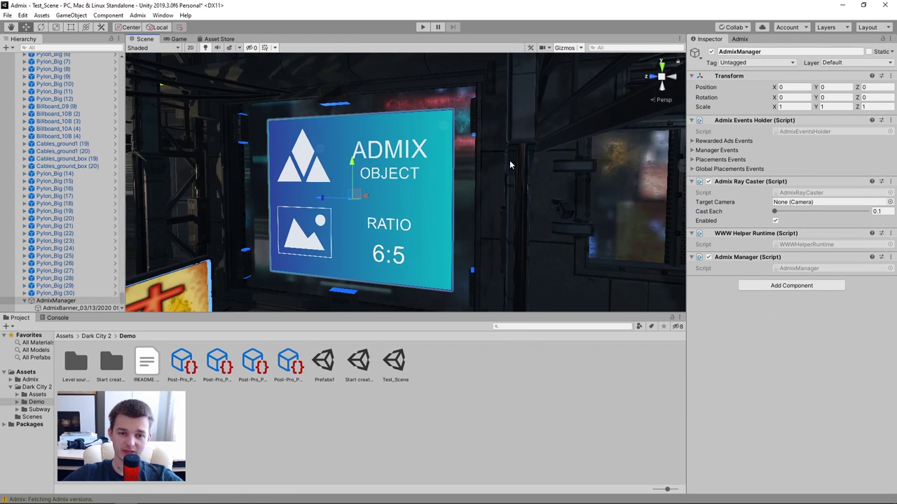
Step: Save the scene and save the 6:5 banner placement to Admix from the Admix panel
mouse_move(509, 164)
middle_down()
mouse_move(495, 171)
mouse_move(514, 168)
middle_up()
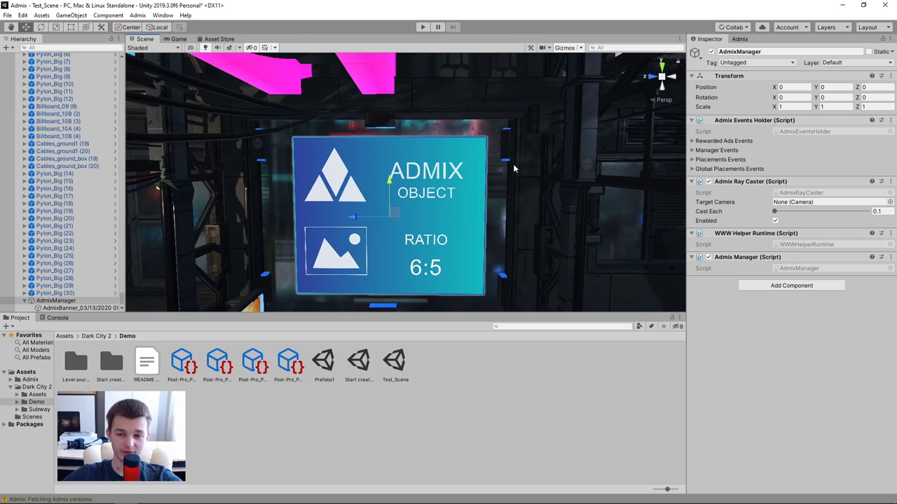
click(739, 39)
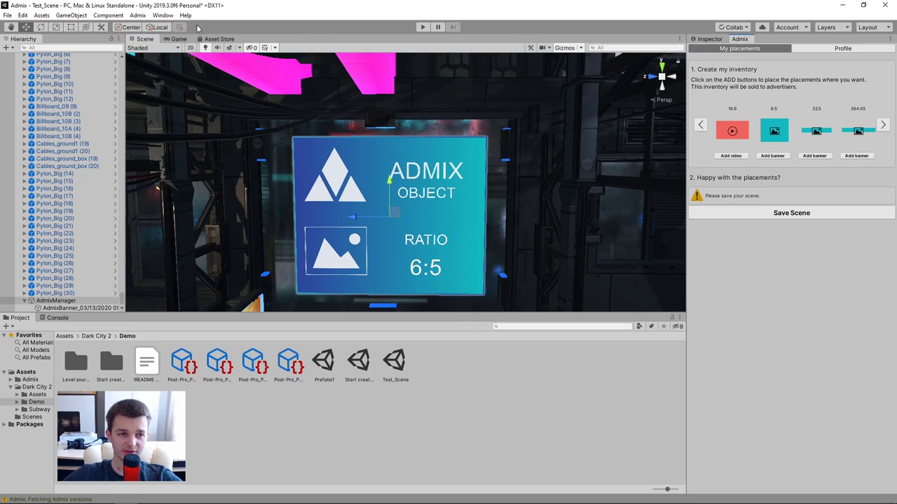
click(137, 15)
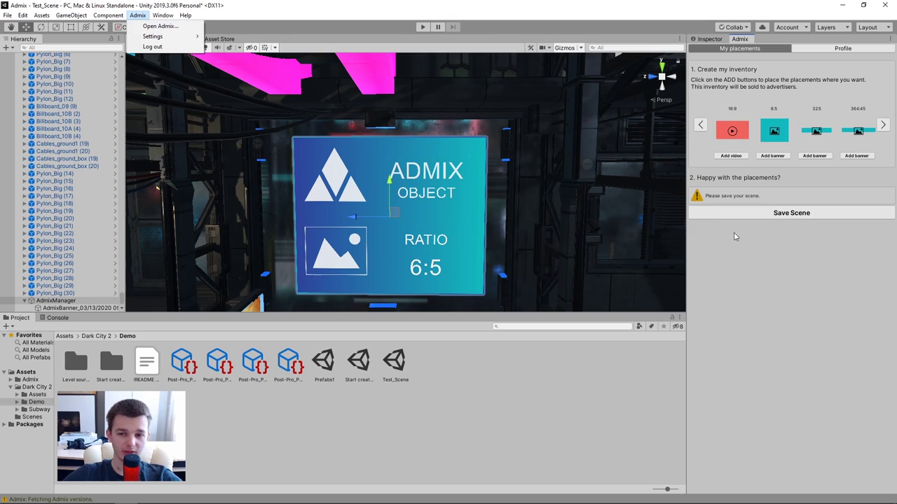
click(797, 219)
click(796, 217)
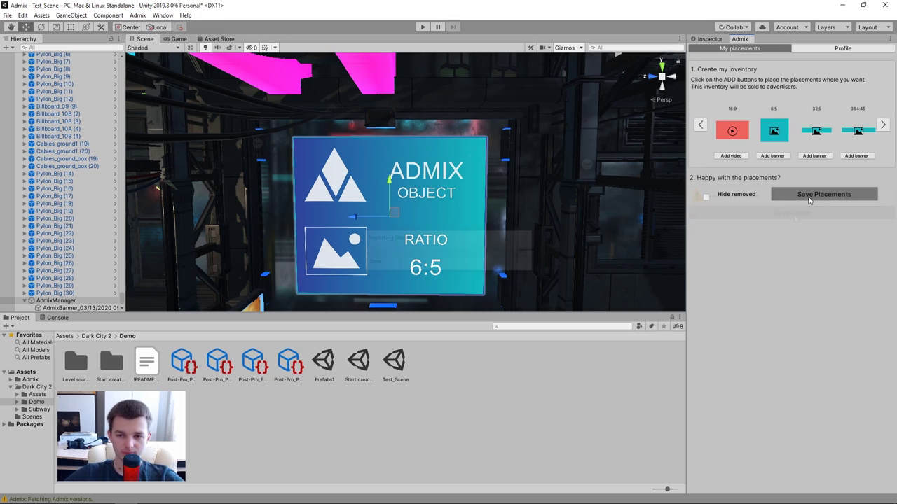
click(811, 198)
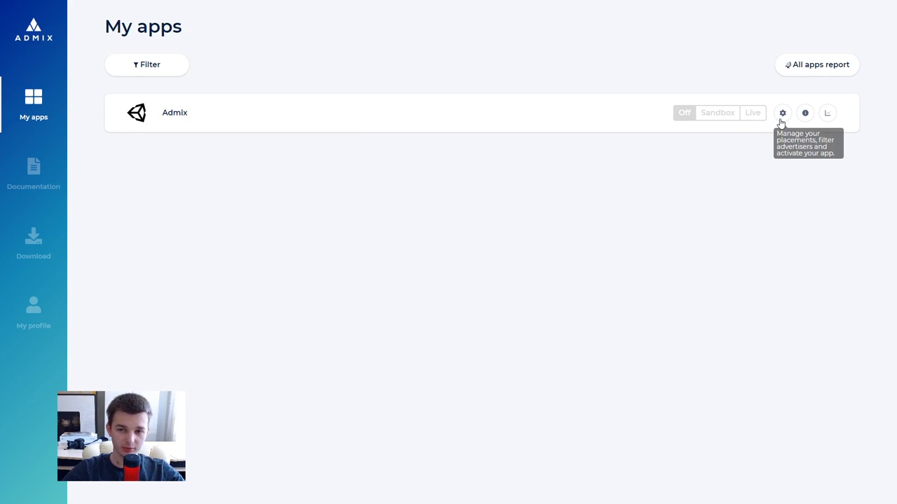
Step: Open the app's Edit placement page, then select the AdmixBanner and its name field in Unity
click(781, 116)
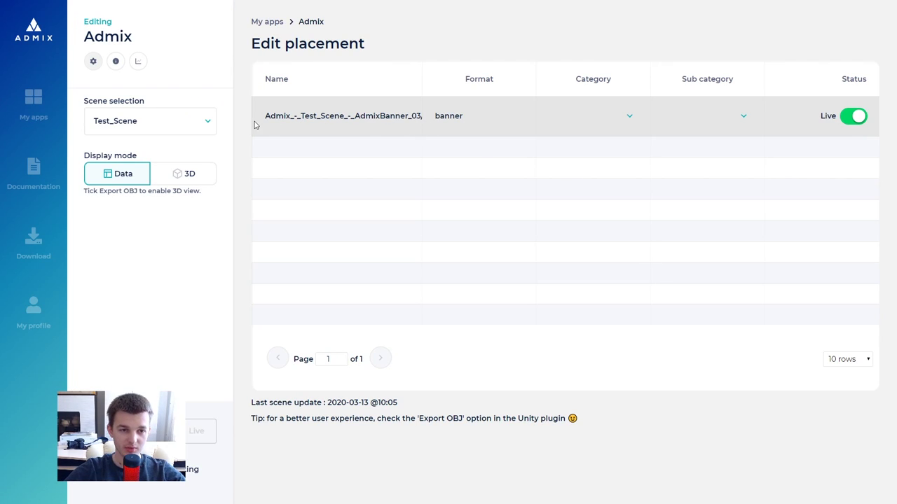
drag(266, 118, 433, 117)
key(alt+Tab)
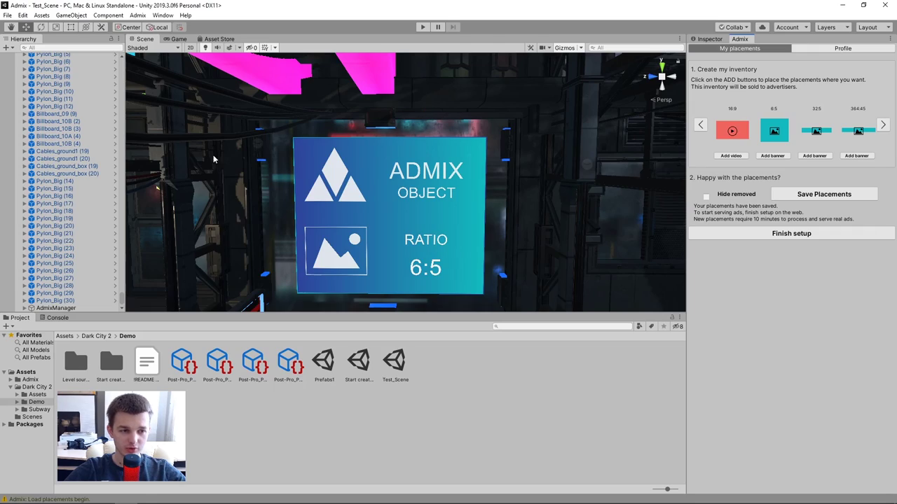
click(713, 40)
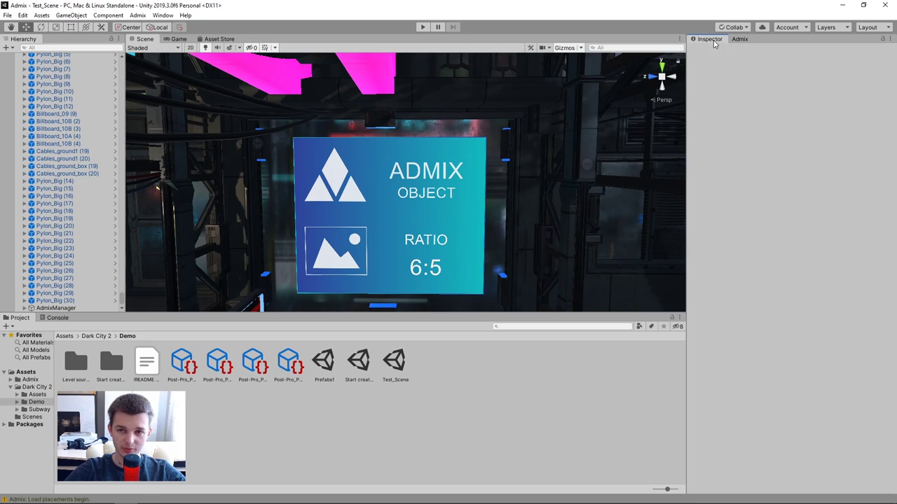
click(361, 185)
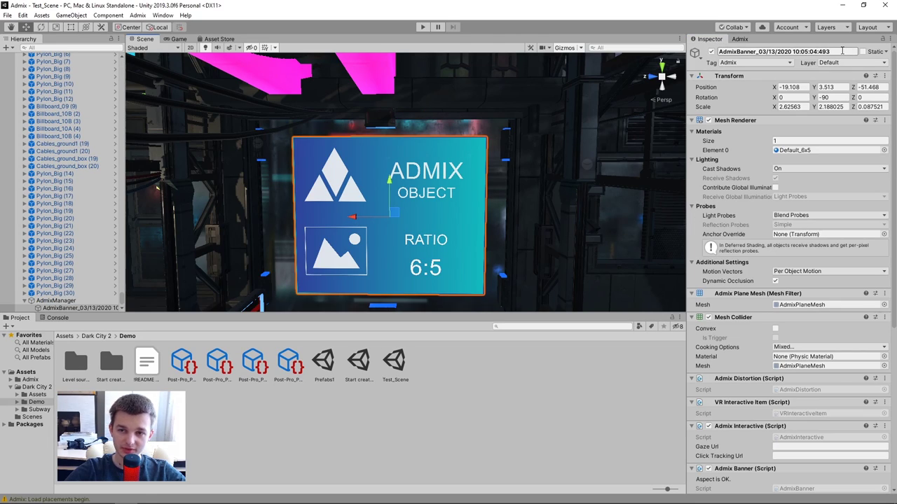
click(842, 50)
Step: Check the Admix dashboard, then swing the Scene view around the Admix billboard
key(alt+Tab)
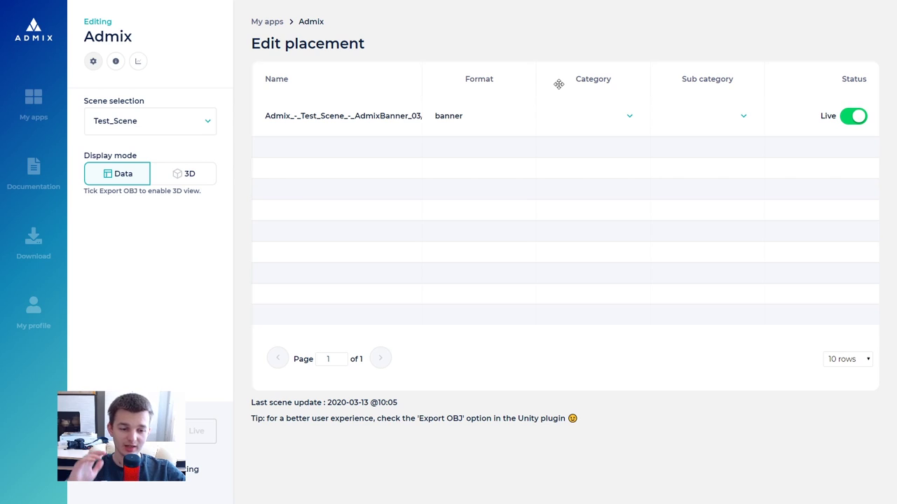
key(alt+Tab)
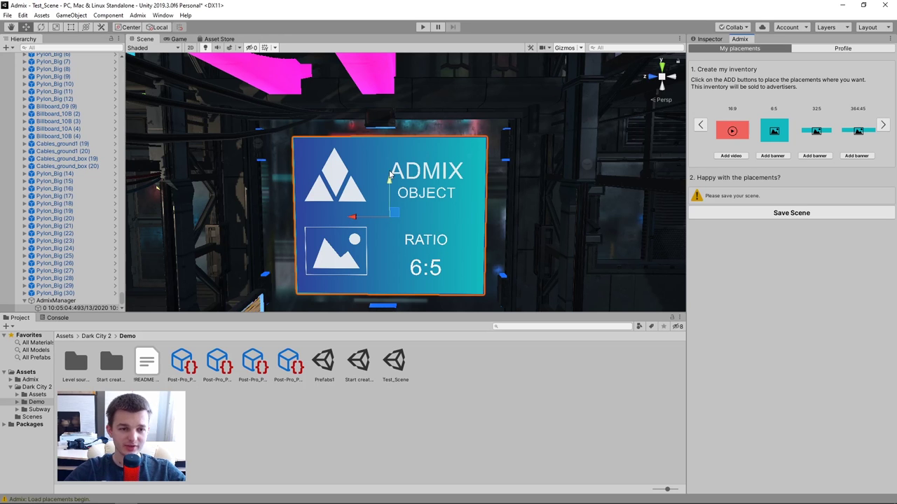
mouse_move(559, 84)
right_down()
mouse_move(501, 176)
mouse_move(412, 216)
right_up()
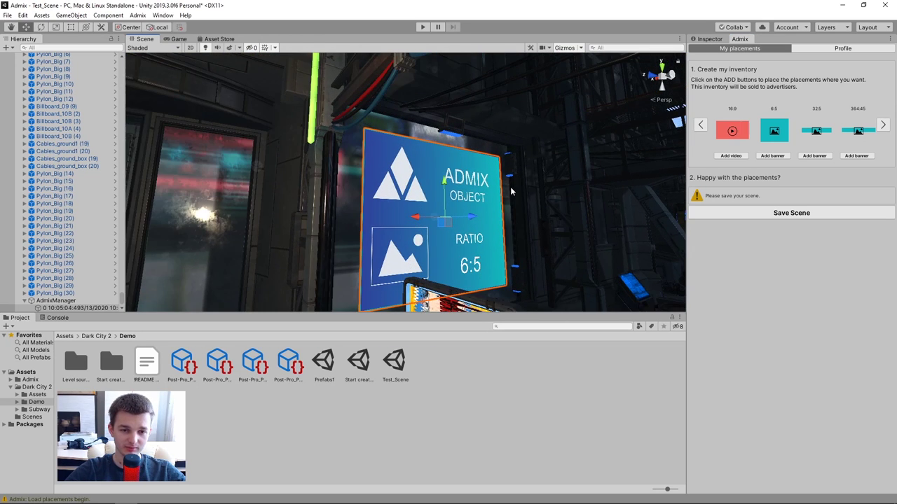
Step: Set the banner placement's category to Food & Drink, leaving the sub category unset
key(alt+Tab)
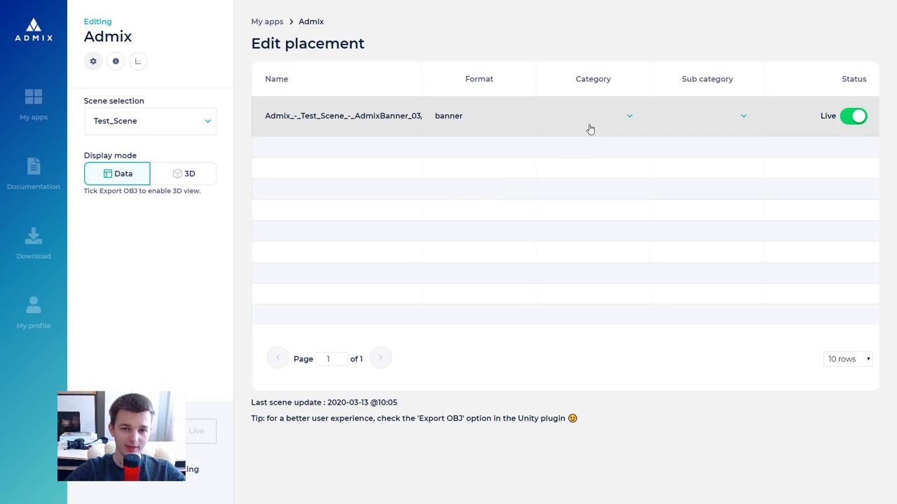
click(634, 113)
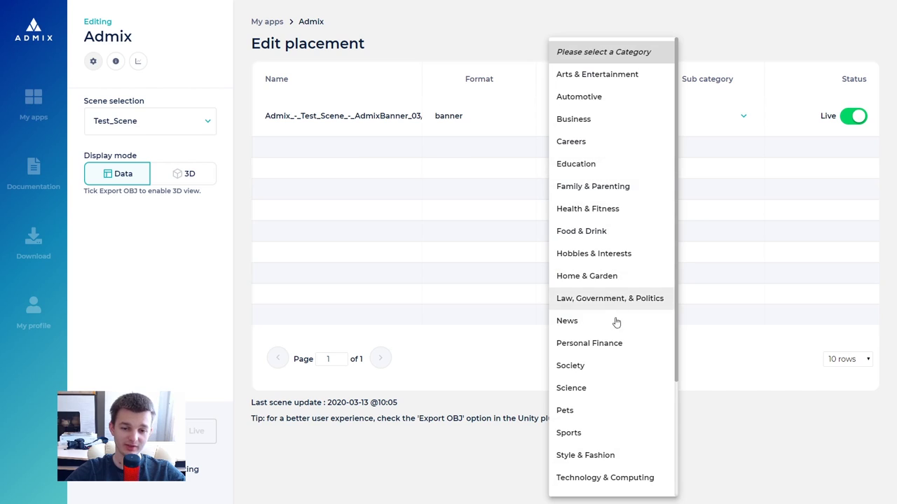
click(595, 343)
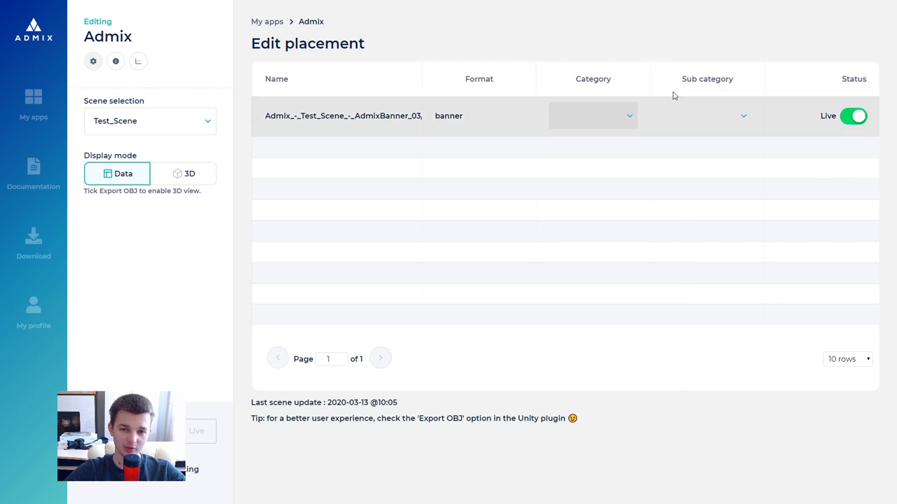
click(630, 115)
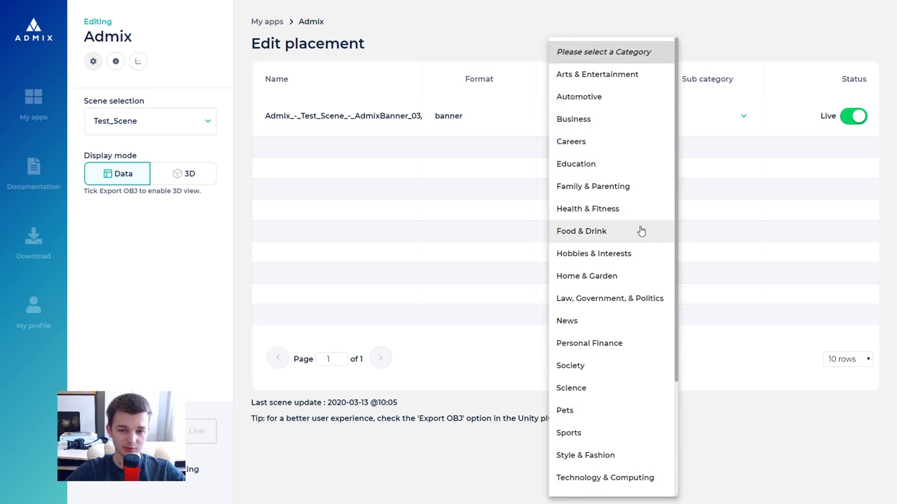
click(614, 233)
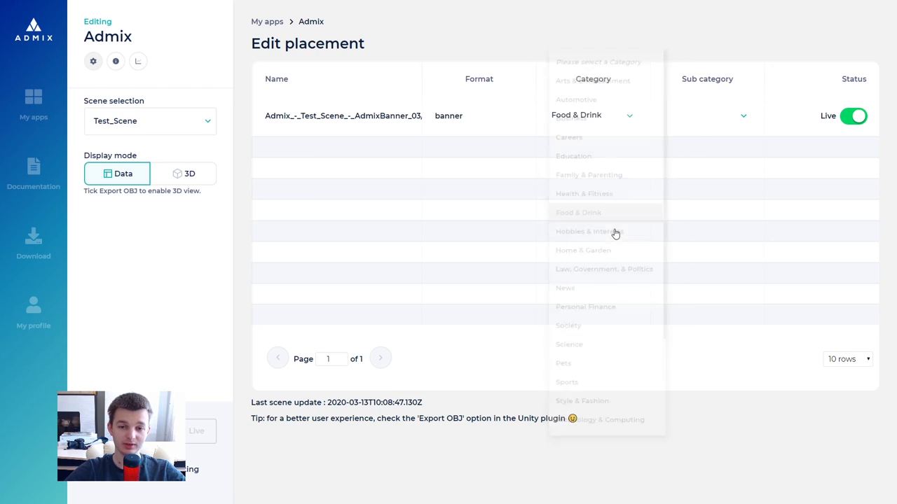
click(735, 122)
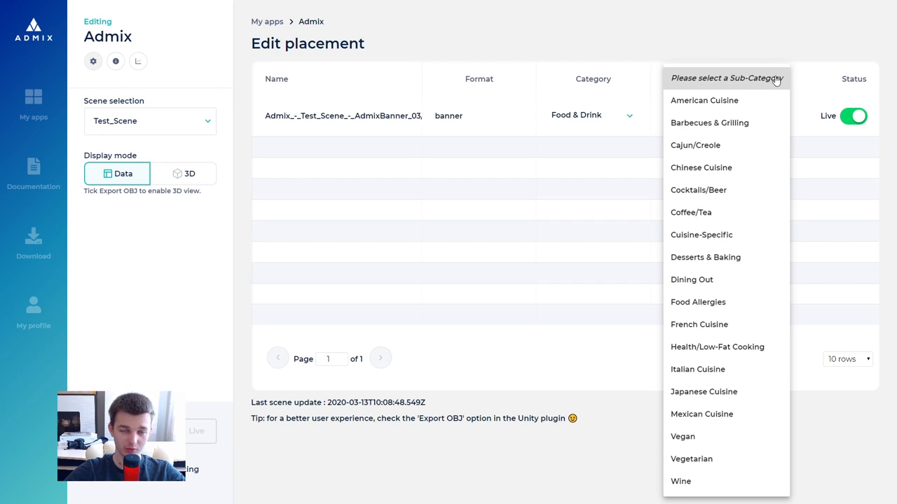
click(777, 80)
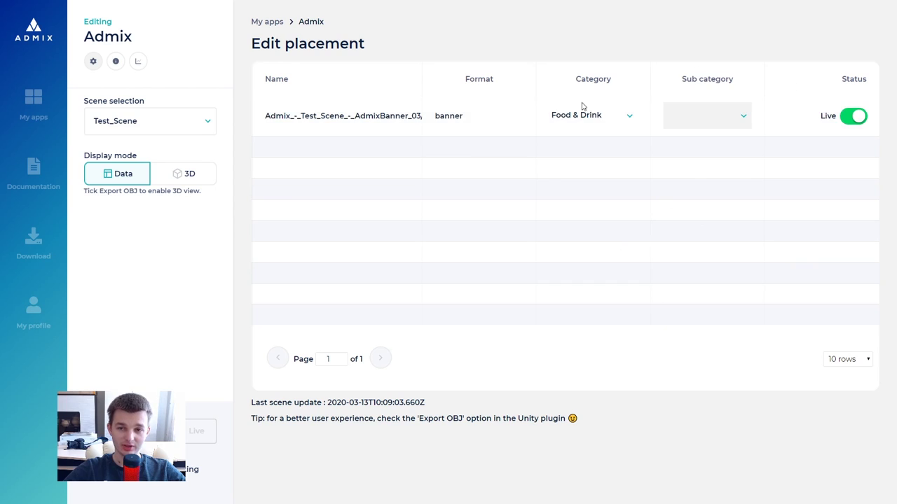
key(alt+Tab)
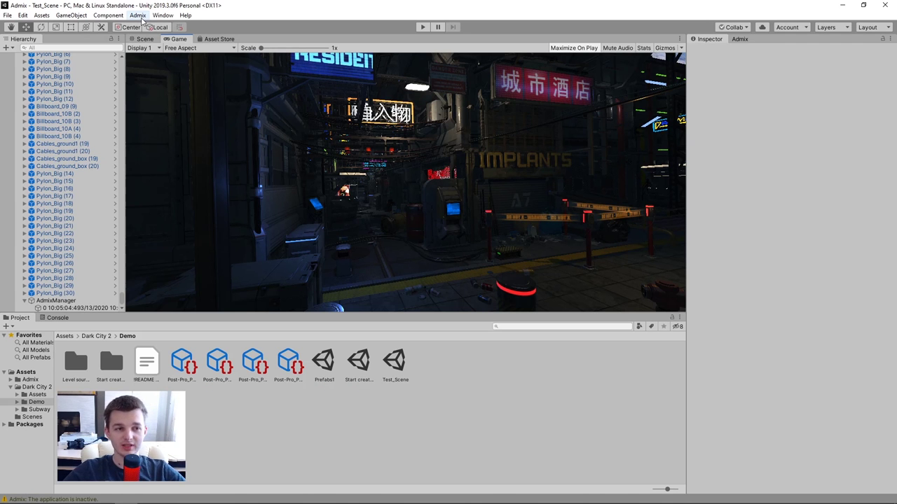
Step: Switch the Admix plugin's Application Mode to Force Sandbox
click(138, 15)
mouse_move(170, 36)
mouse_move(260, 46)
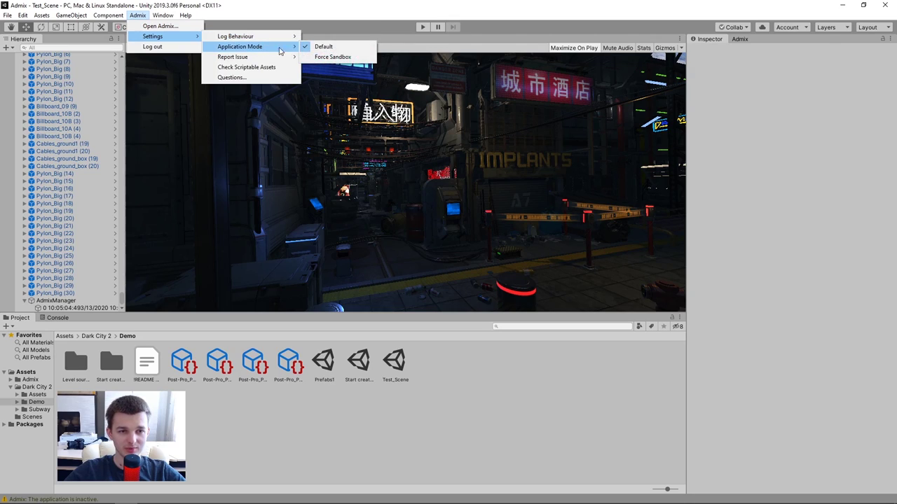
click(333, 57)
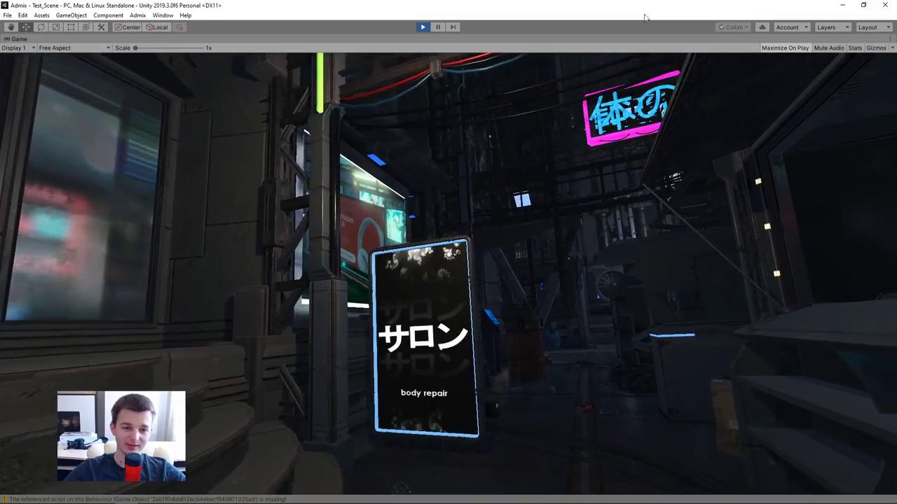
Step: Pause the running scene and frame the 6:5 billboard showing the headphones ad
click(437, 30)
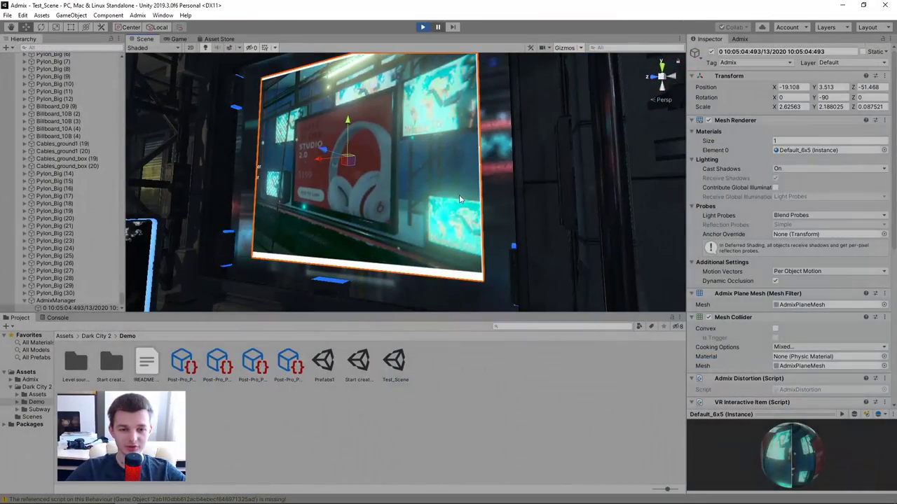
middle_drag(442, 182, 494, 181)
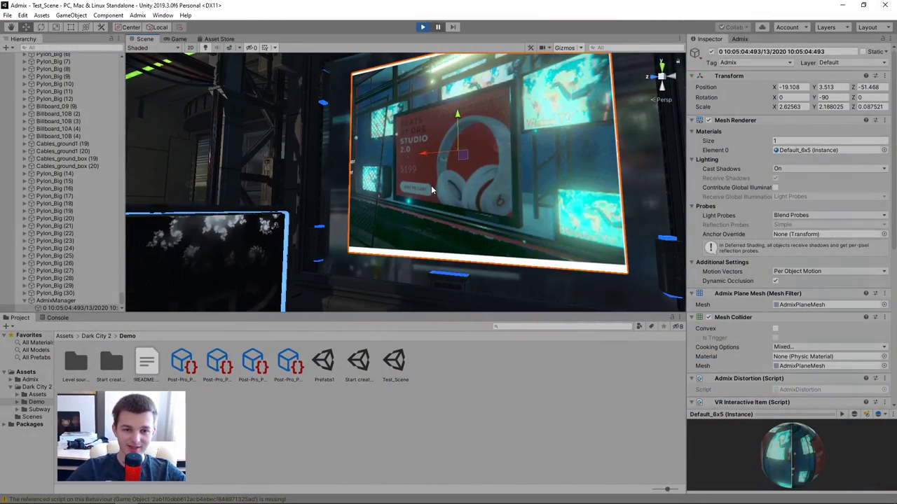
alt+drag(431, 185, 468, 207)
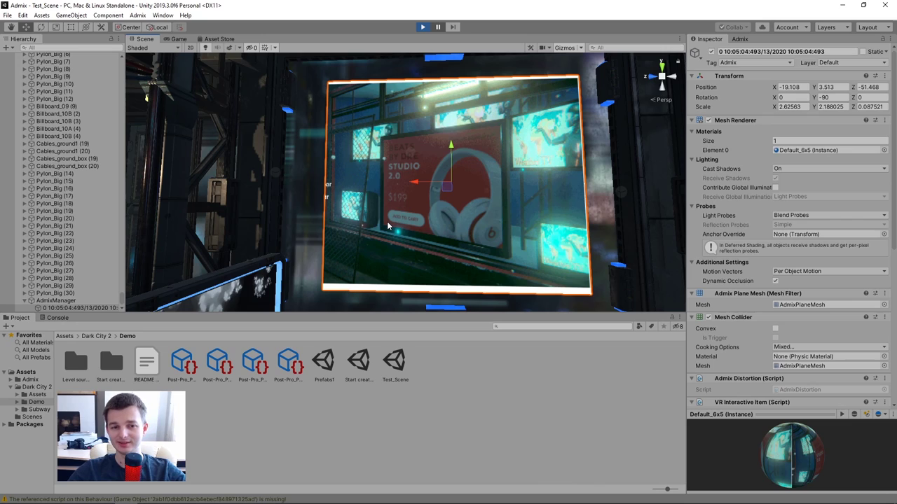
alt+drag(388, 226, 336, 224)
scroll(766, 265, down, 5)
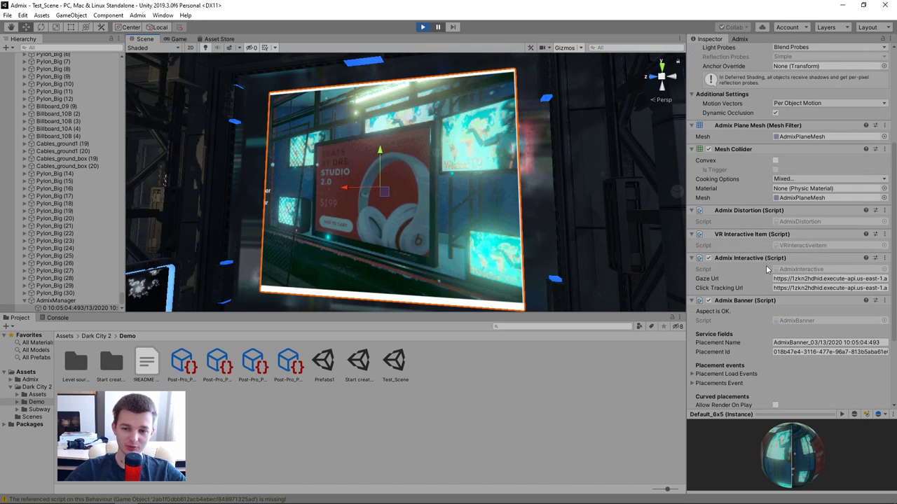
click(777, 278)
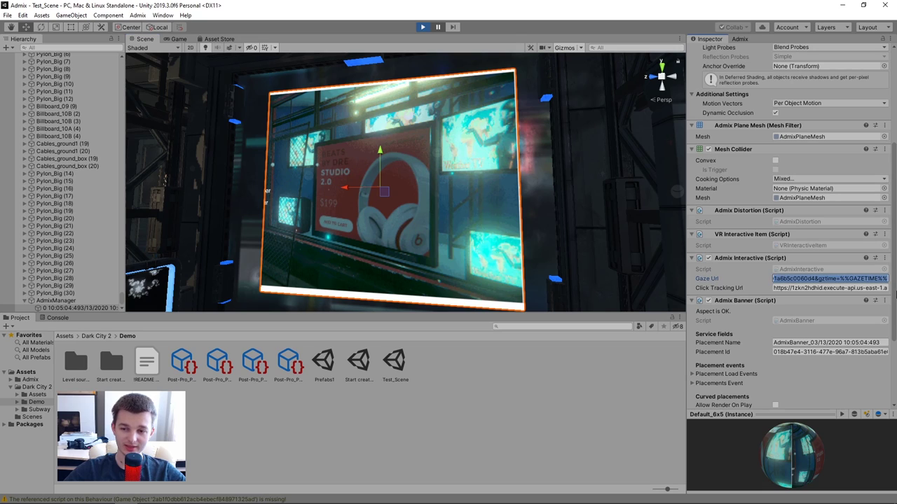
click(869, 288)
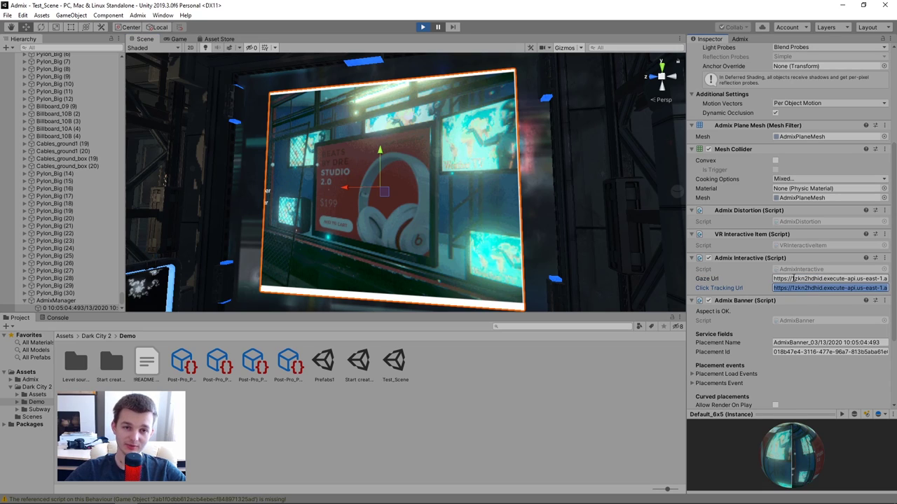
middle_drag(496, 217, 366, 228)
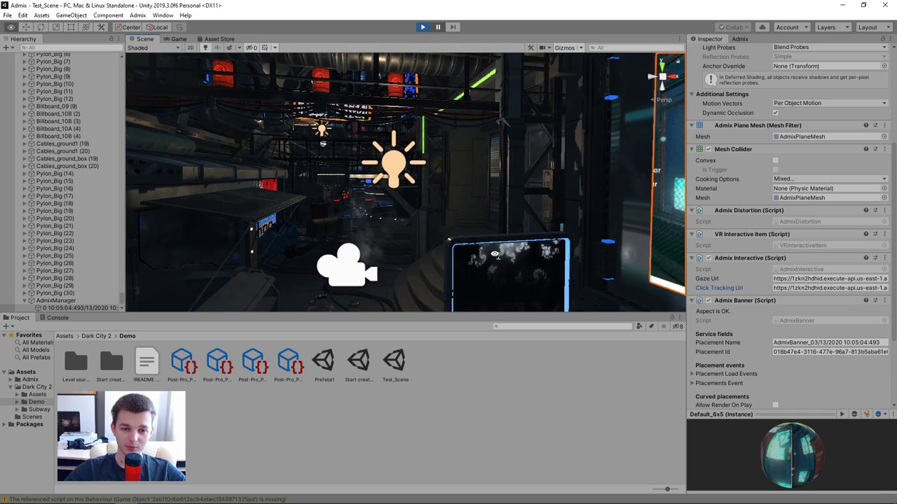
key(f)
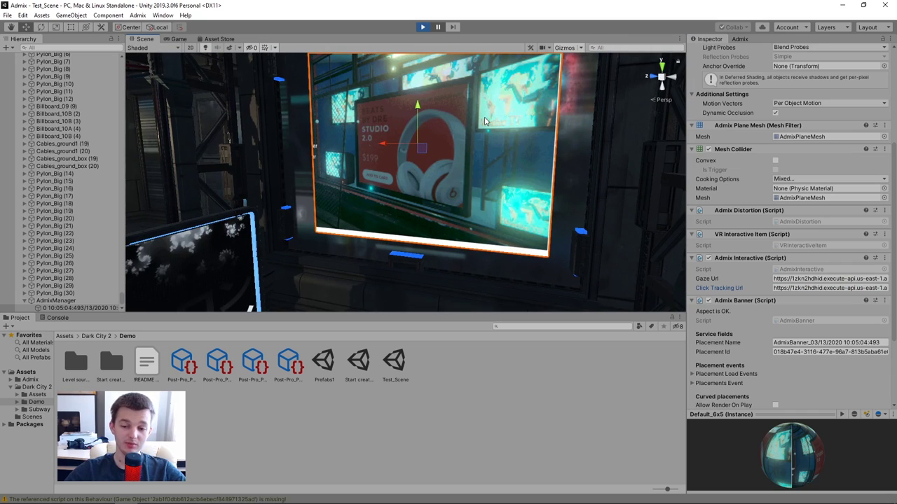
alt+drag(479, 114, 412, 159)
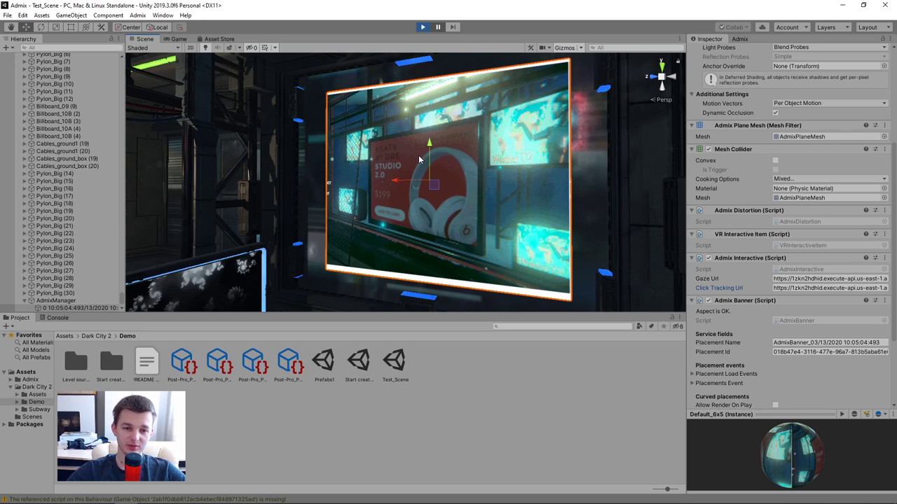
middle_drag(418, 155, 451, 162)
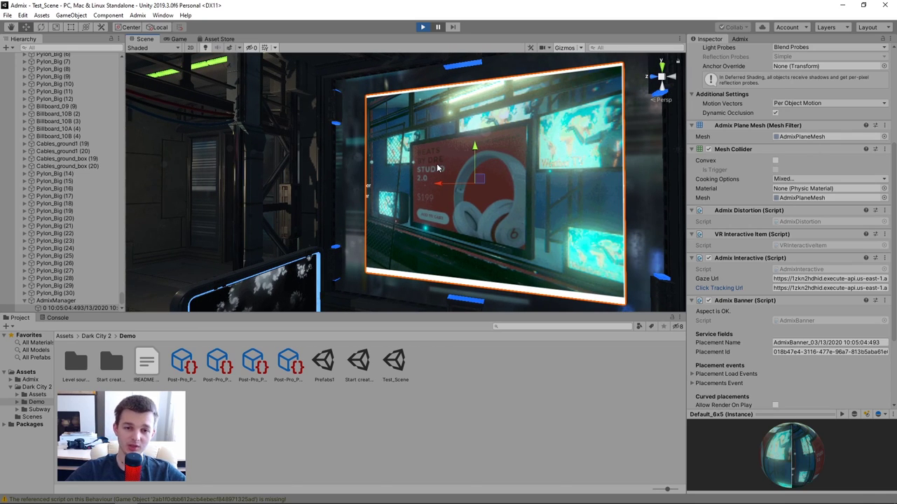
alt+drag(436, 163, 497, 188)
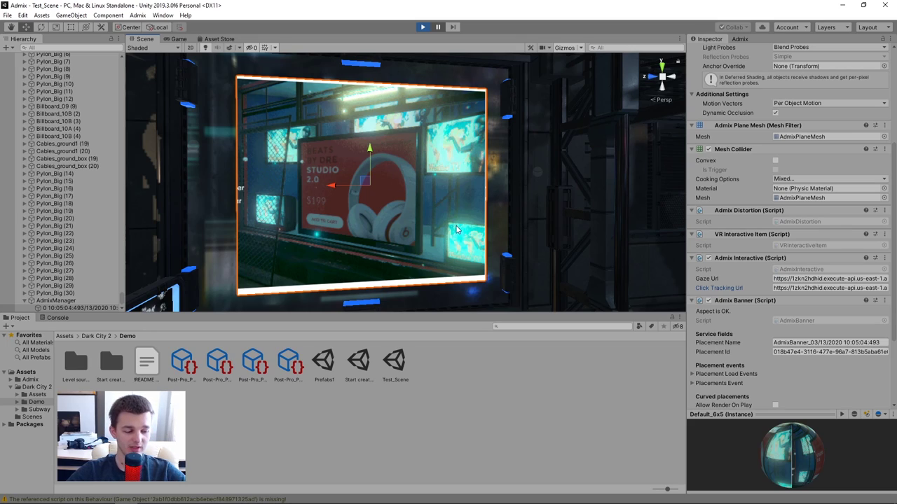
alt+drag(456, 231, 501, 230)
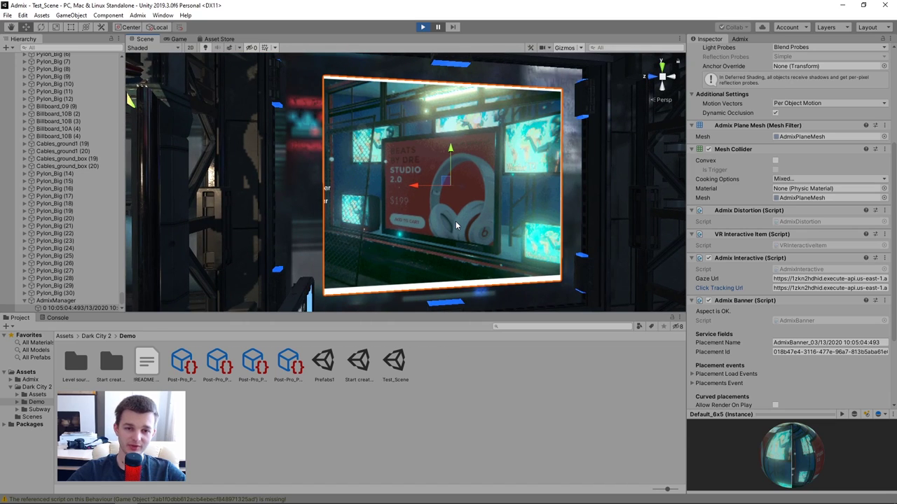